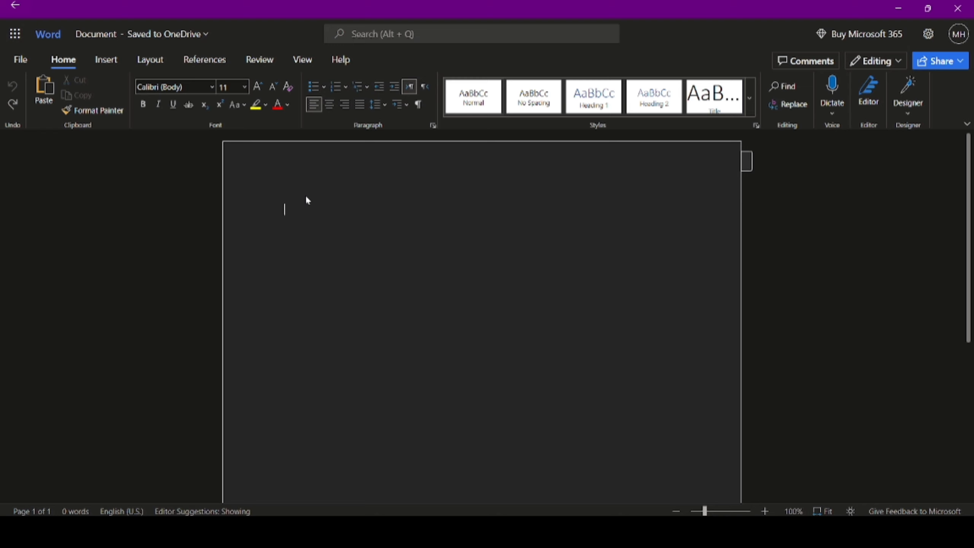
- Type the company name 'AG Consulting' on the document's first line
type("AG Consul")
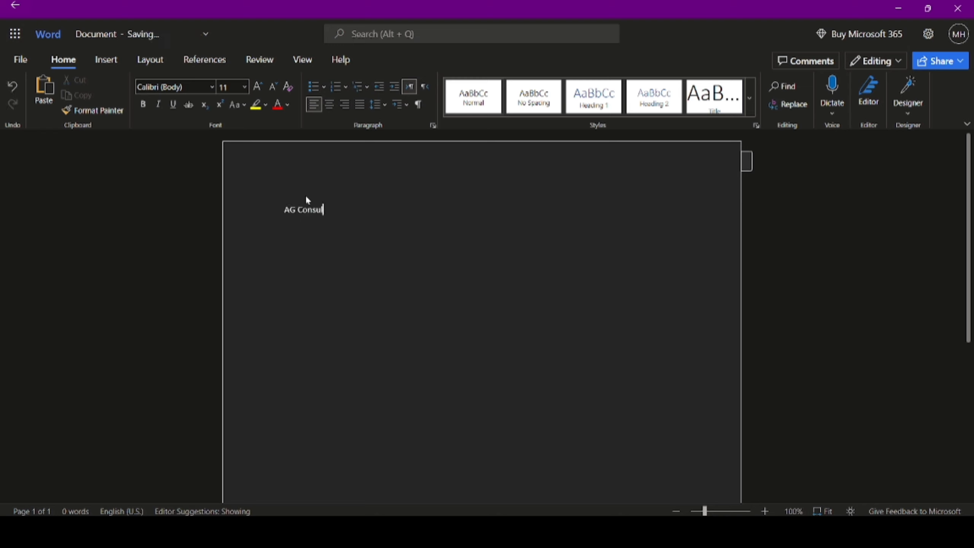
type("ting")
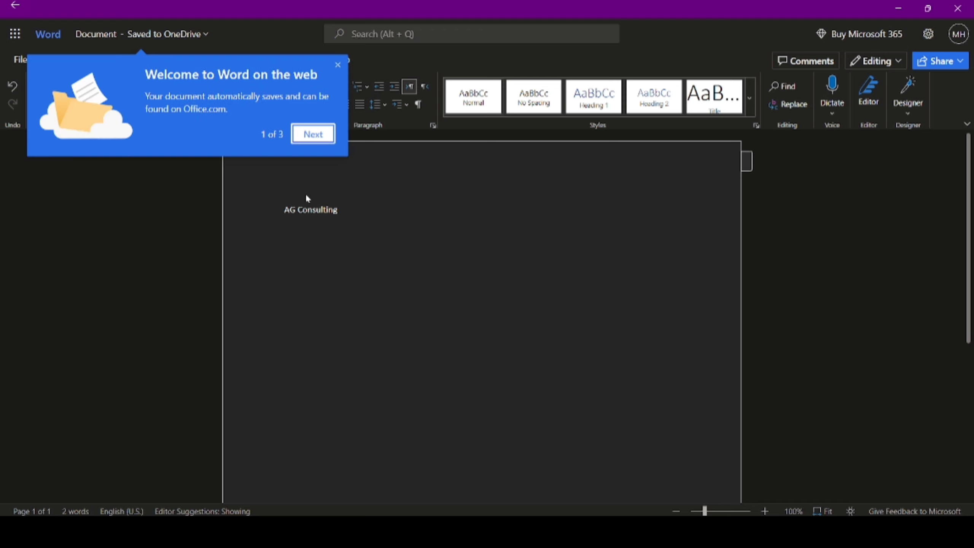
- Step past the Welcome and Share tips and close the Add comments tip with Got it
left_click(319, 134)
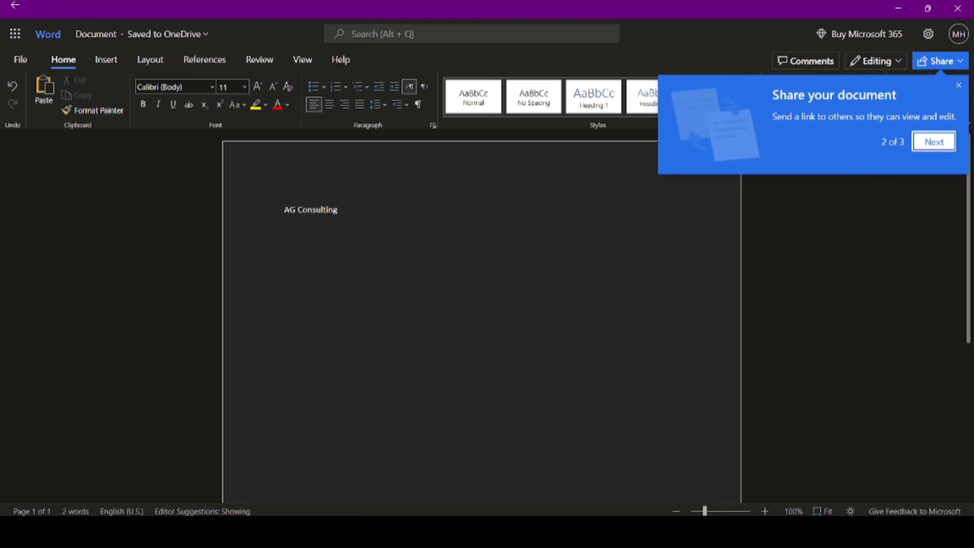
left_click(934, 142)
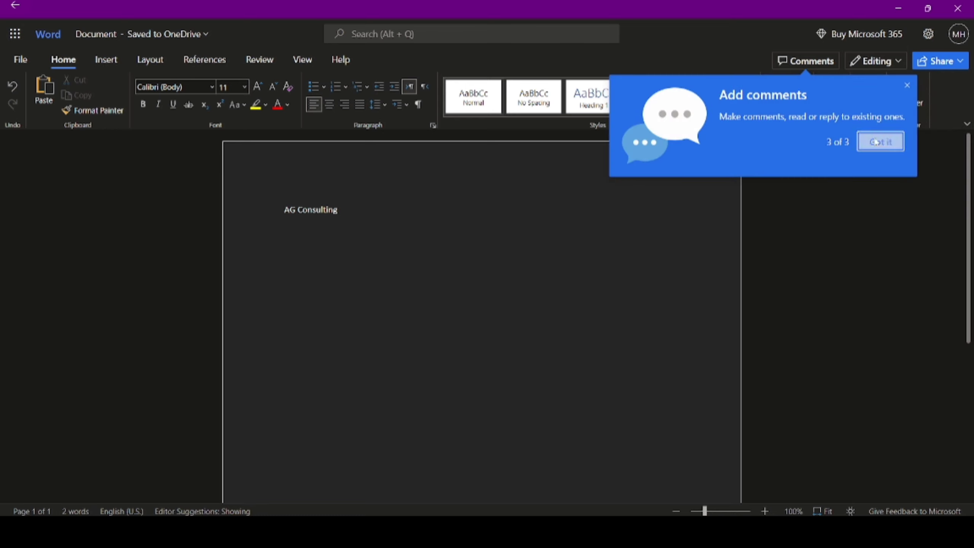
left_click(876, 141)
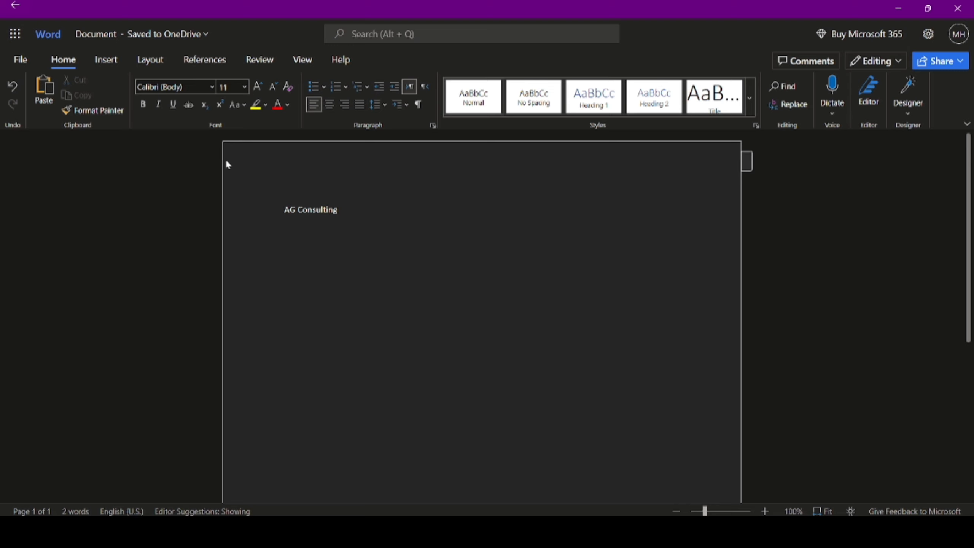
- Type 'h20' on a new line and make its 2 superscript
type("h20")
key("shift+F10")
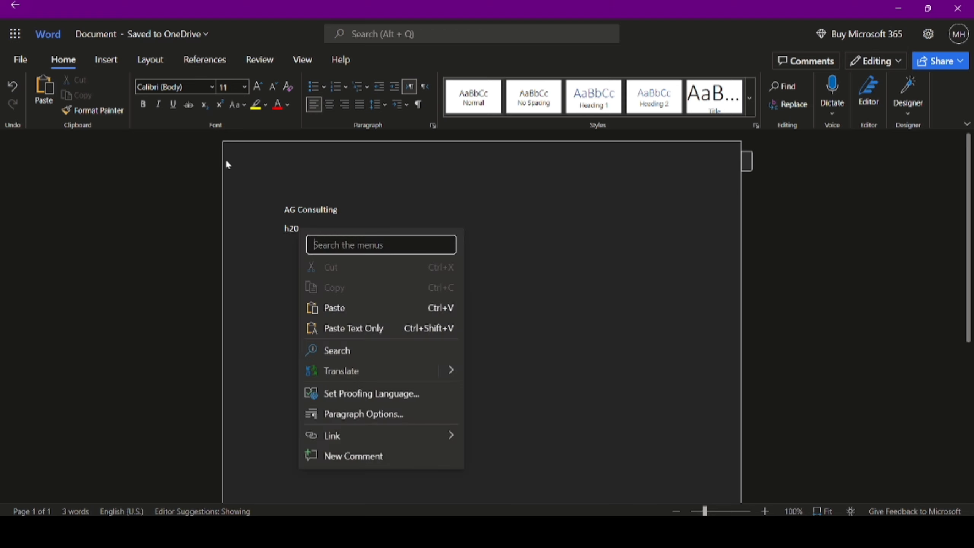
key("Escape")
key("Left")
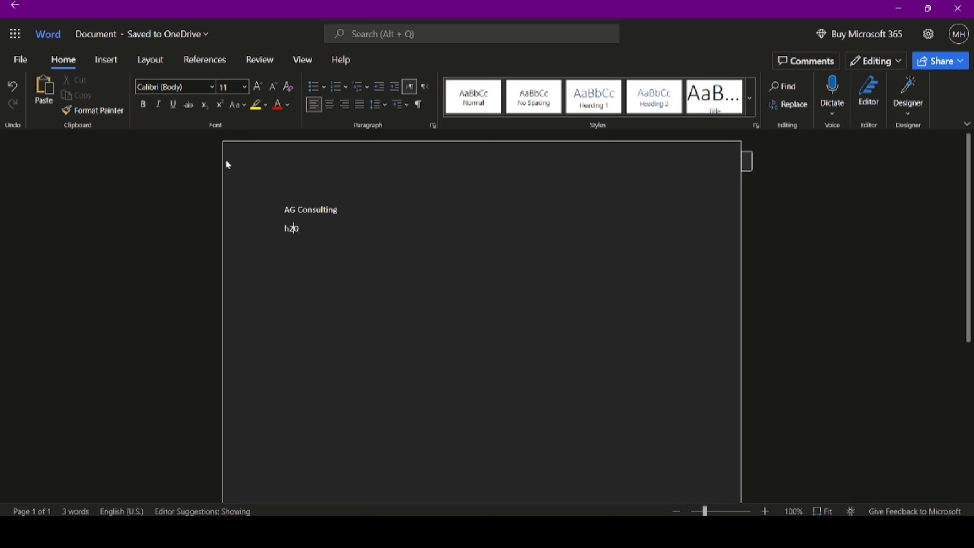
key("shift+Left")
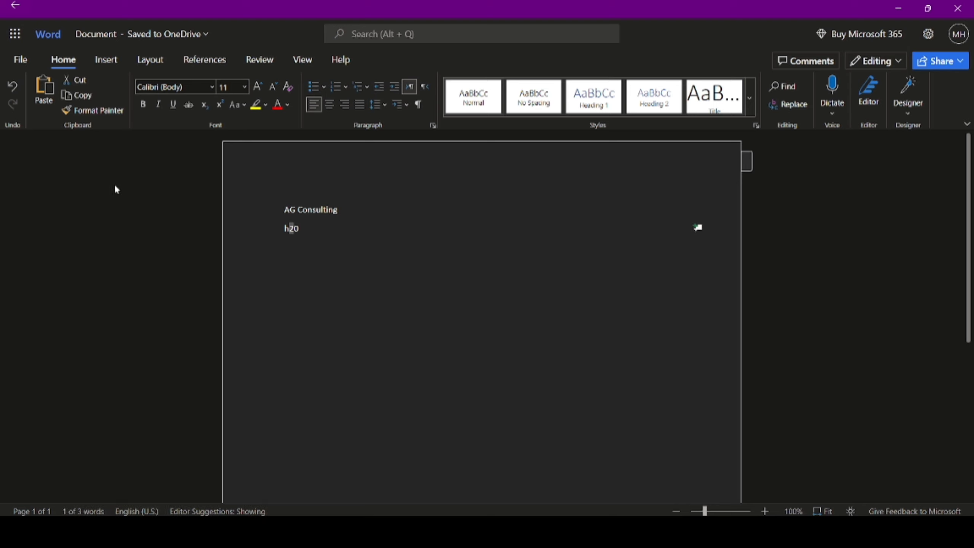
left_click(220, 104)
left_click(308, 379)
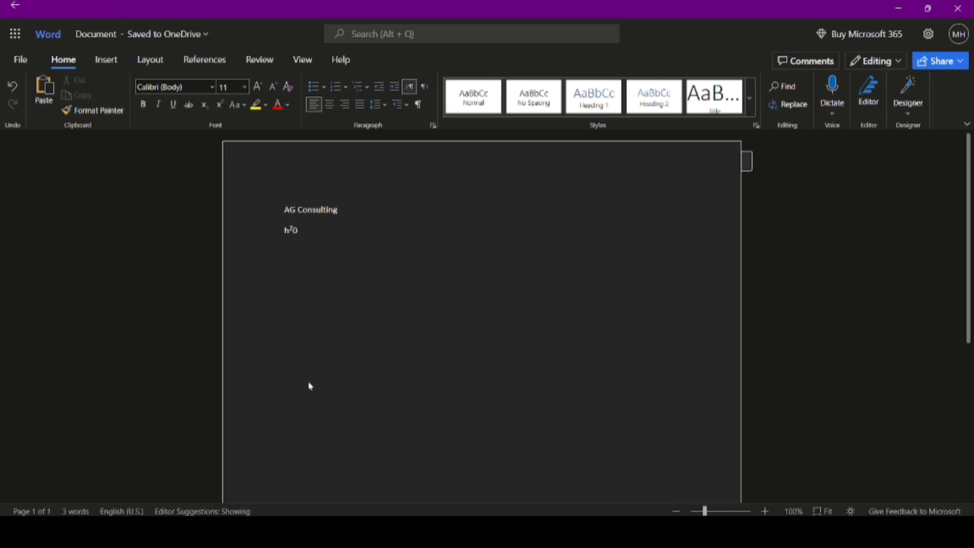
- Append ', a2' and make the 2 after a subscript
type(", ")
type("a2")
double_click(307, 230)
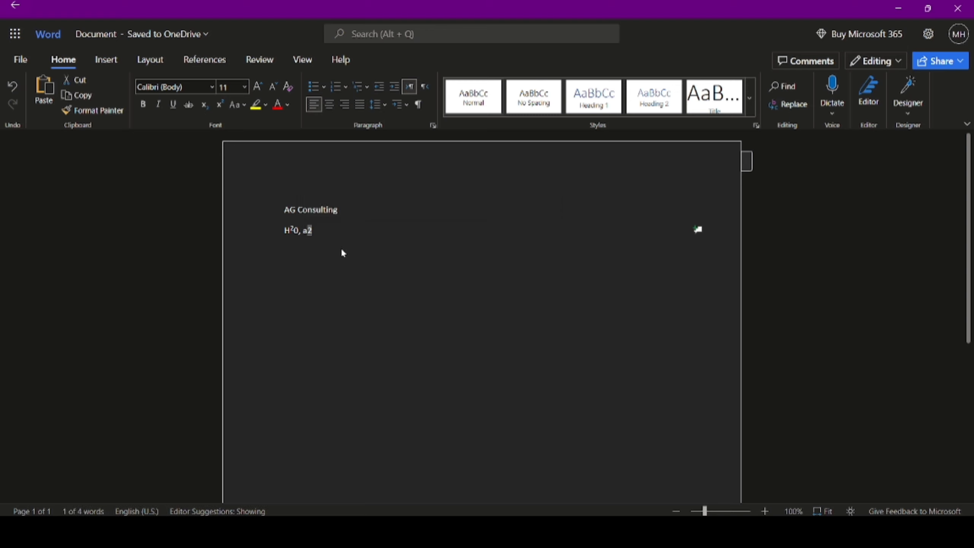
left_click(205, 104)
left_click(355, 311)
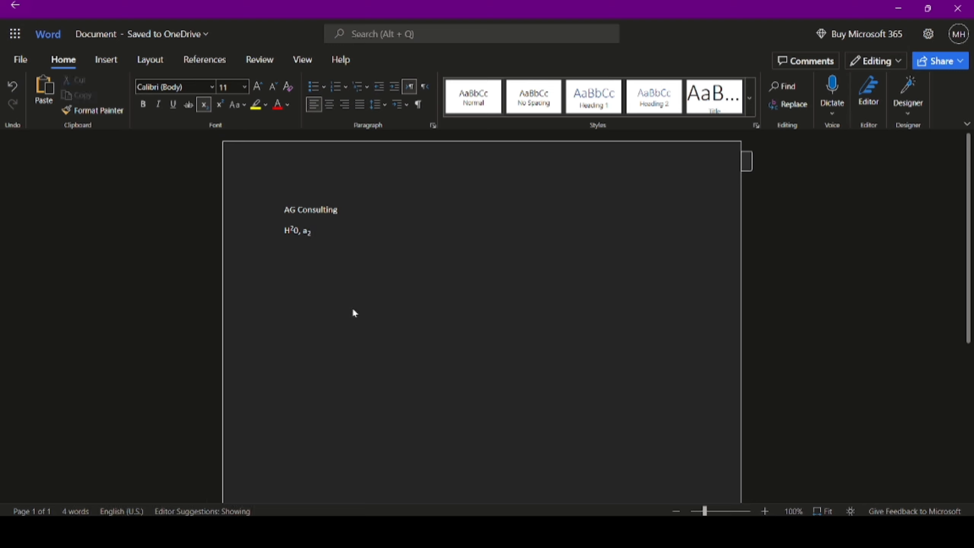
- Convert the first line to upper case with Shift+F3 so it reads 'AG CONSULTING'
left_click(243, 105)
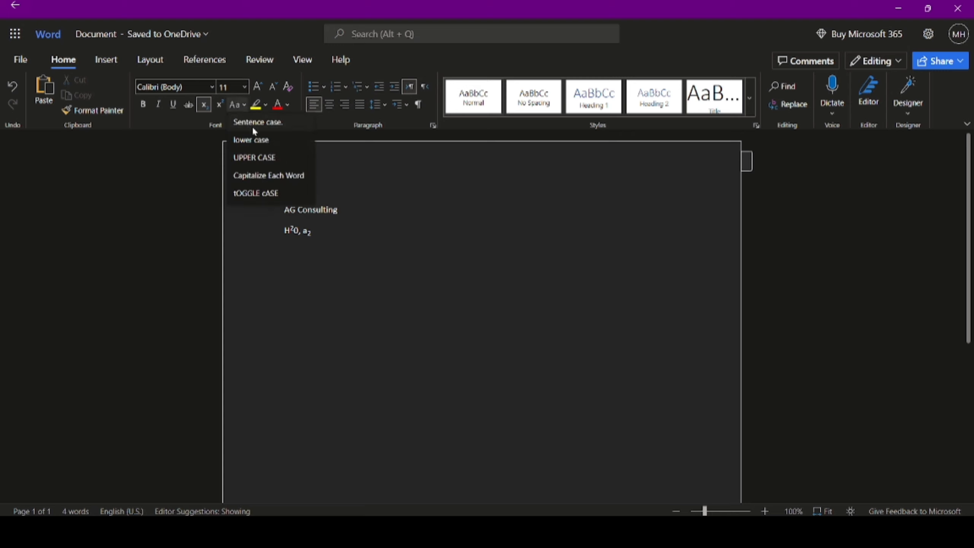
left_click(310, 233)
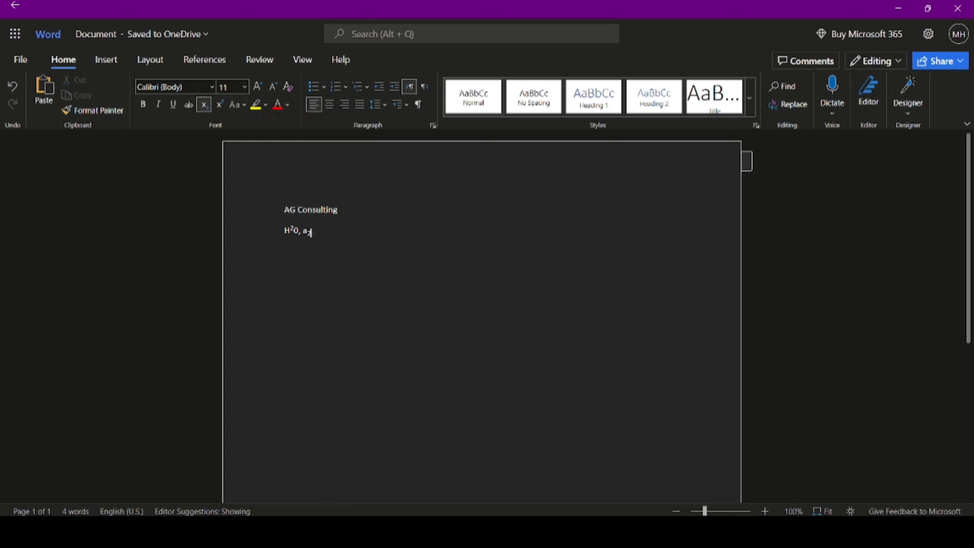
triple_click(310, 233)
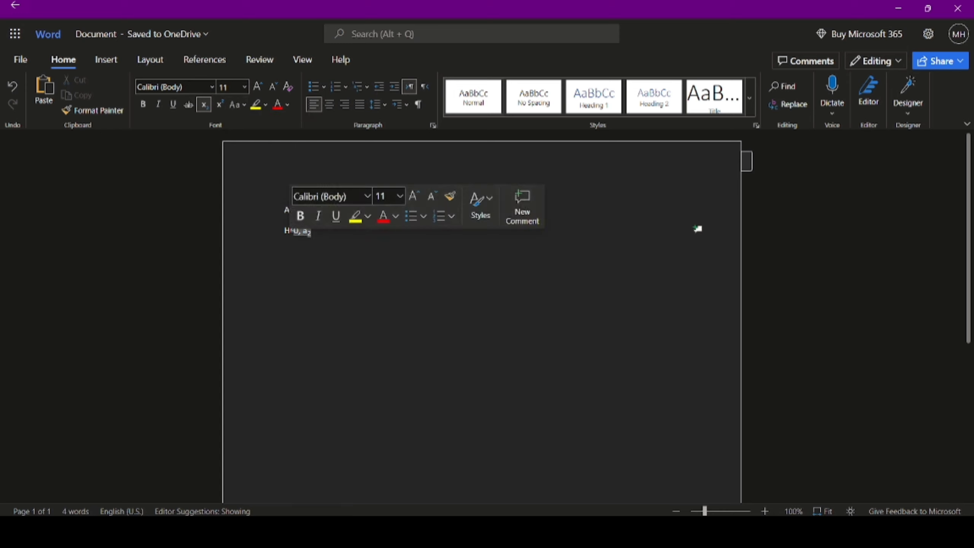
left_click(282, 210)
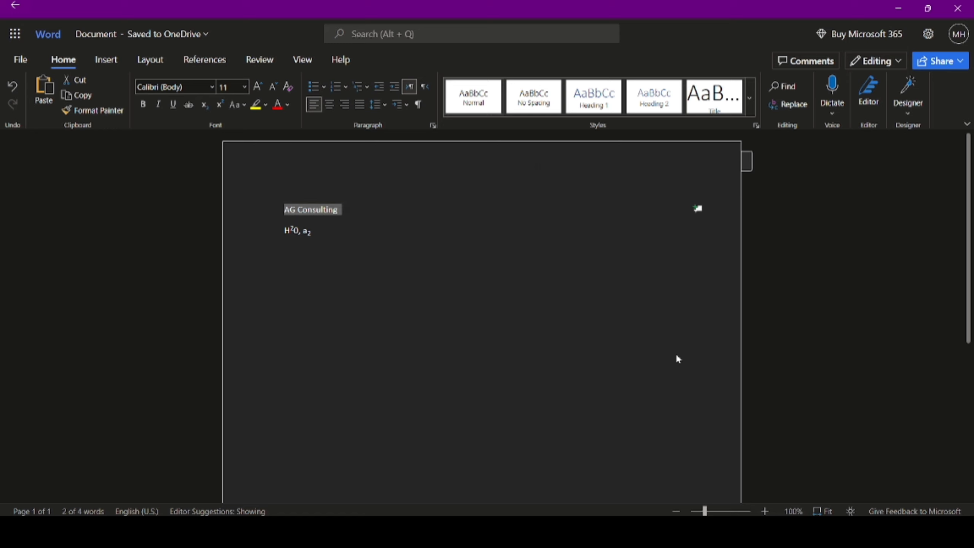
key("shift+F3")
key("shift+F3")
key("shift+F3")
key("shift+F3")
key("shift+F3")
key("shift+F3")
key("shift+F3")
key("shift+F3")
key("shift+F3")
key("shift+F3")
key("shift+F3")
key("shift+F3")
key("shift+F3")
left_click(244, 106)
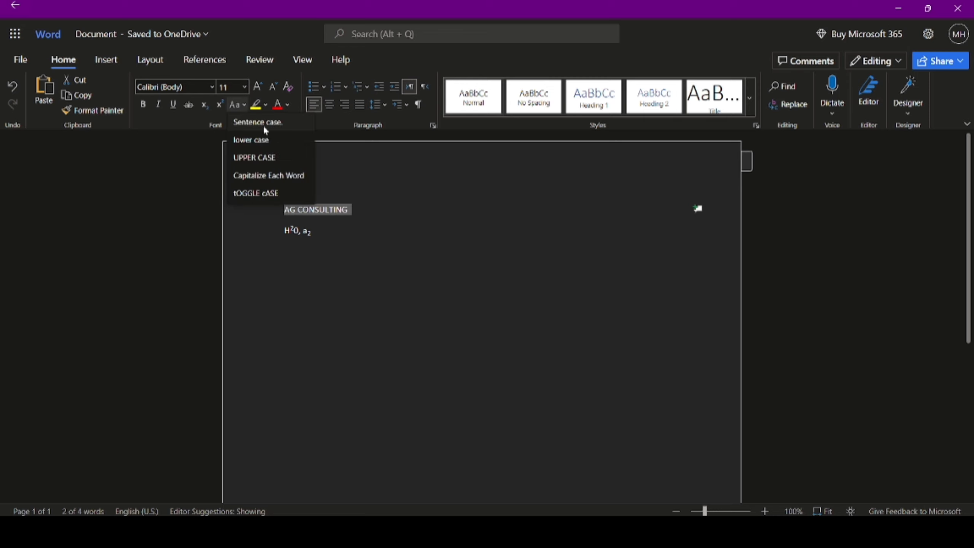
left_click(280, 129)
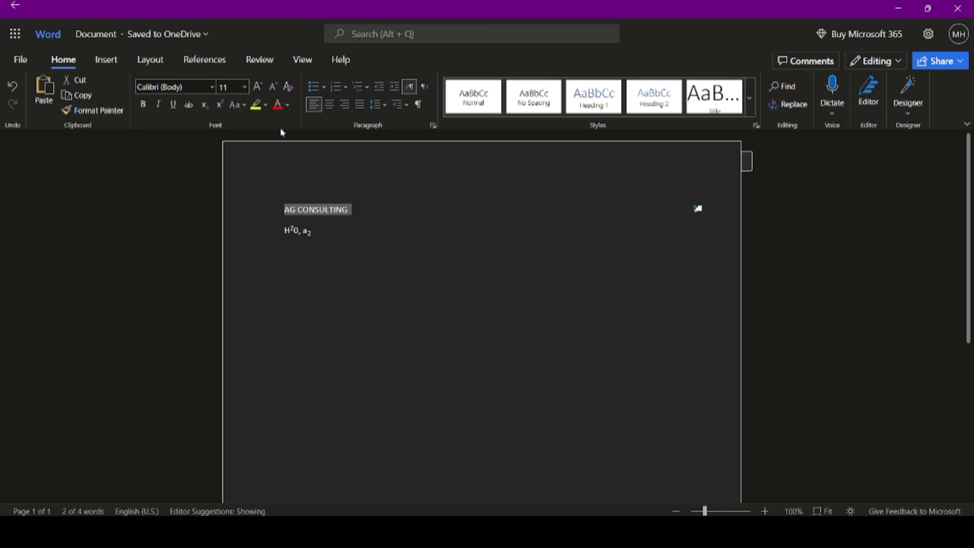
left_click(264, 107)
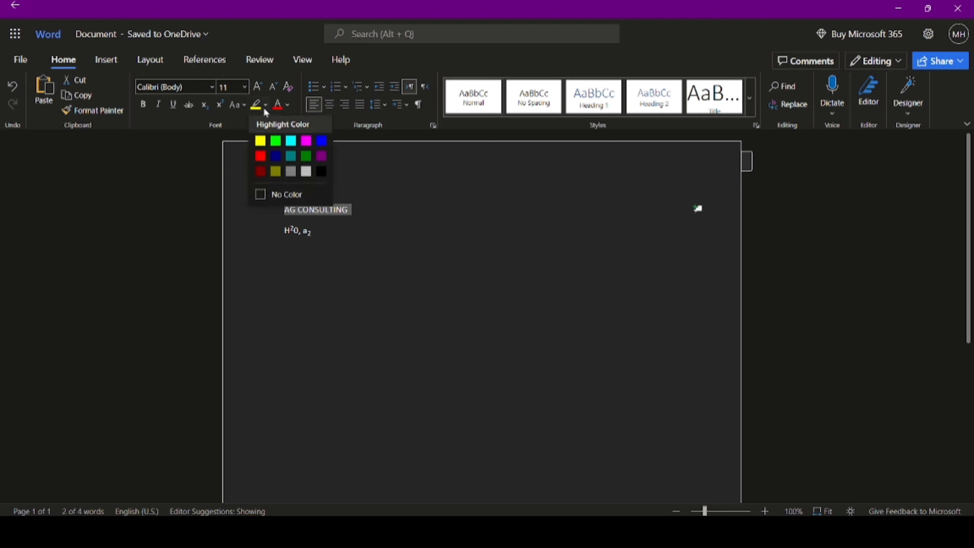
left_click(291, 157)
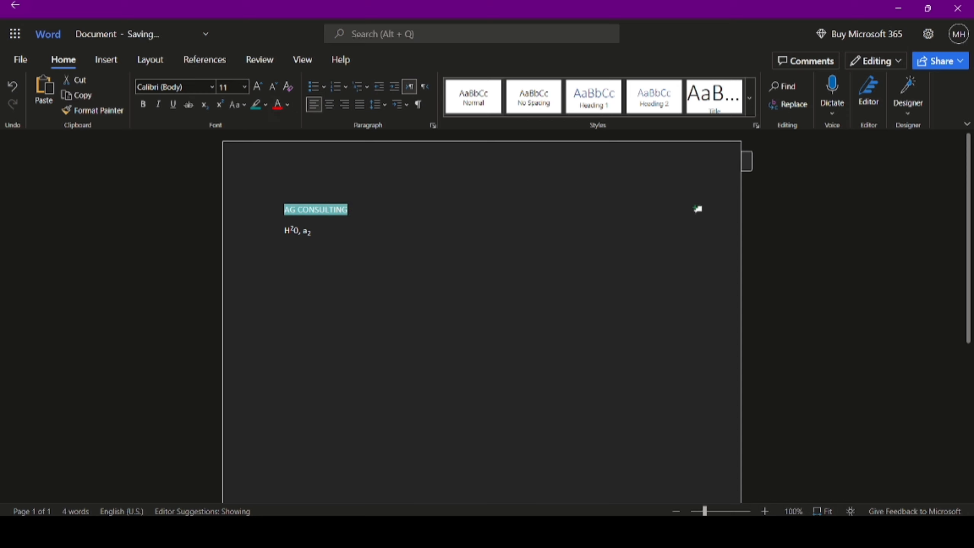
left_click(311, 231)
mouse_move(349, 210)
left_mouse_down()
mouse_move(314, 215)
mouse_move(349, 210)
left_mouse_up()
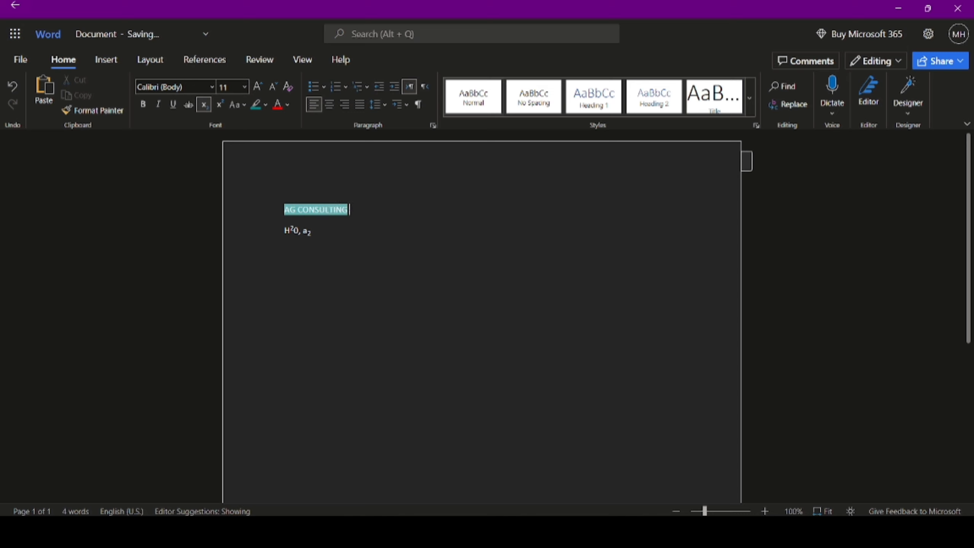
left_click(264, 106)
left_click(288, 195)
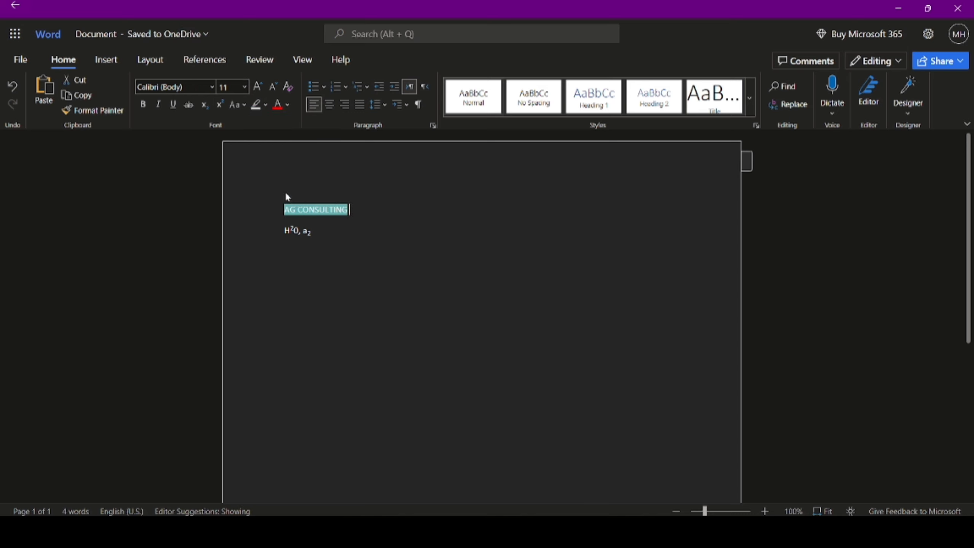
left_click(276, 213)
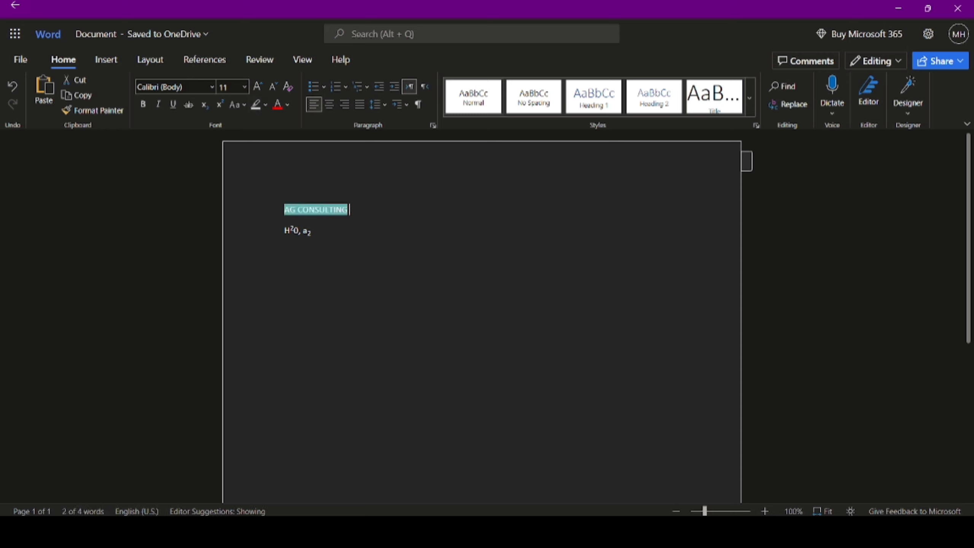
left_click(278, 218)
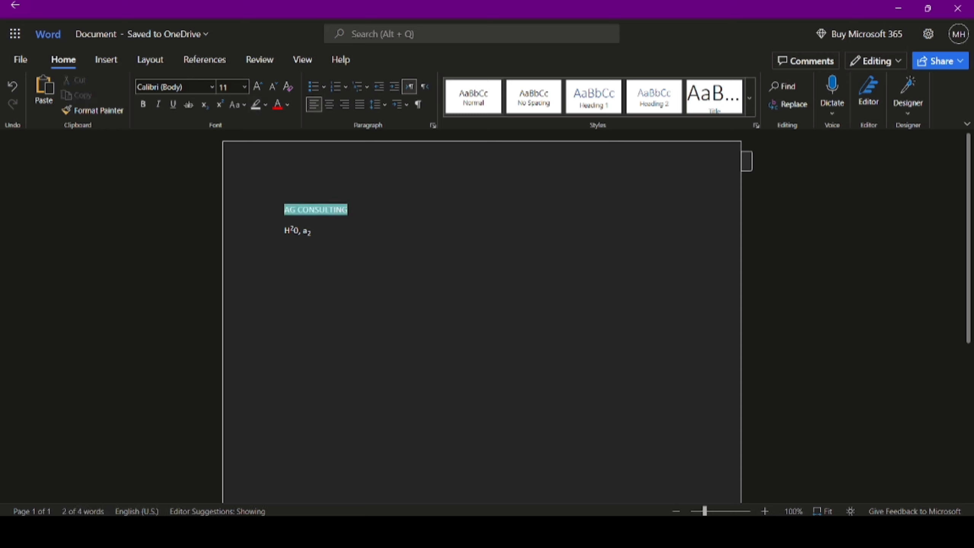
left_click(265, 215)
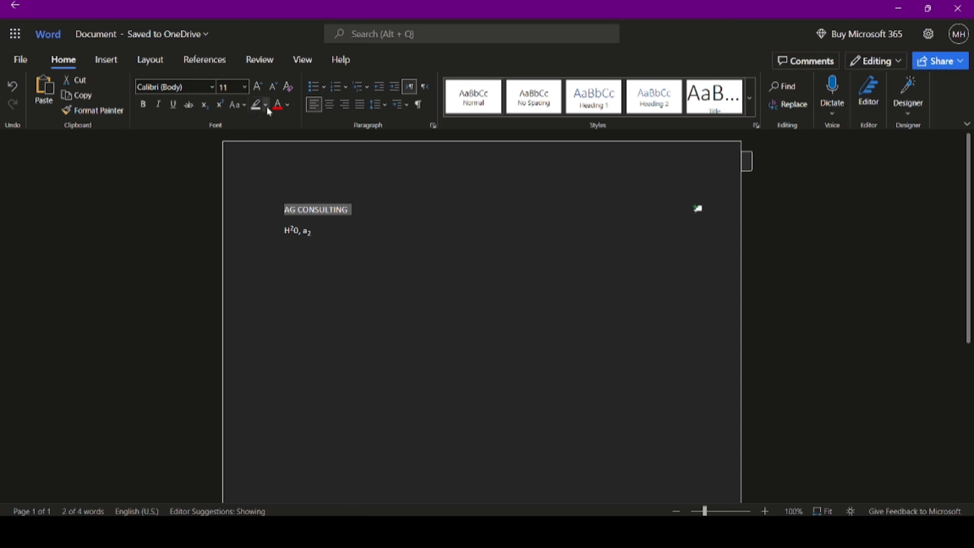
left_click(266, 105)
left_click(260, 195)
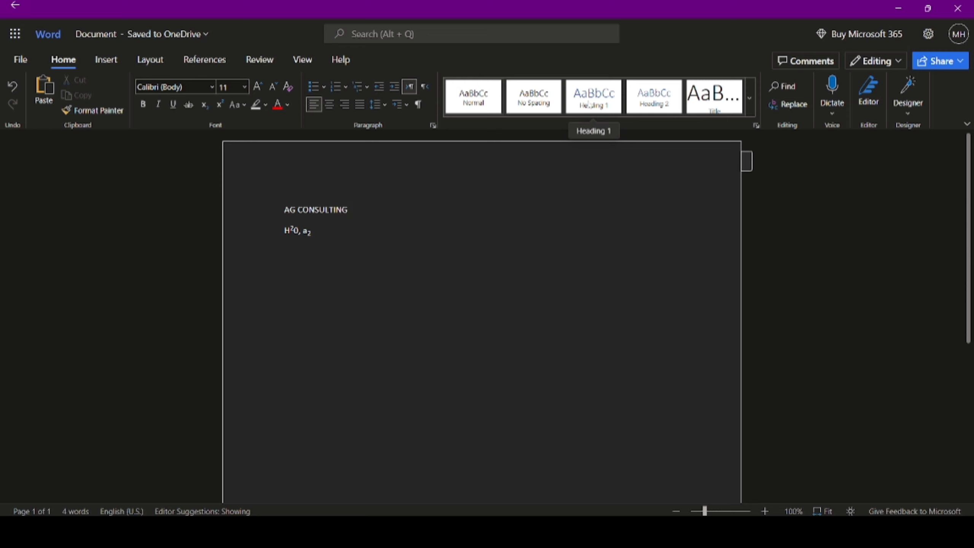
- Try Dictate, block the microphone request, then show the Editor's Spelling and Grammar suggestions
left_click(840, 111)
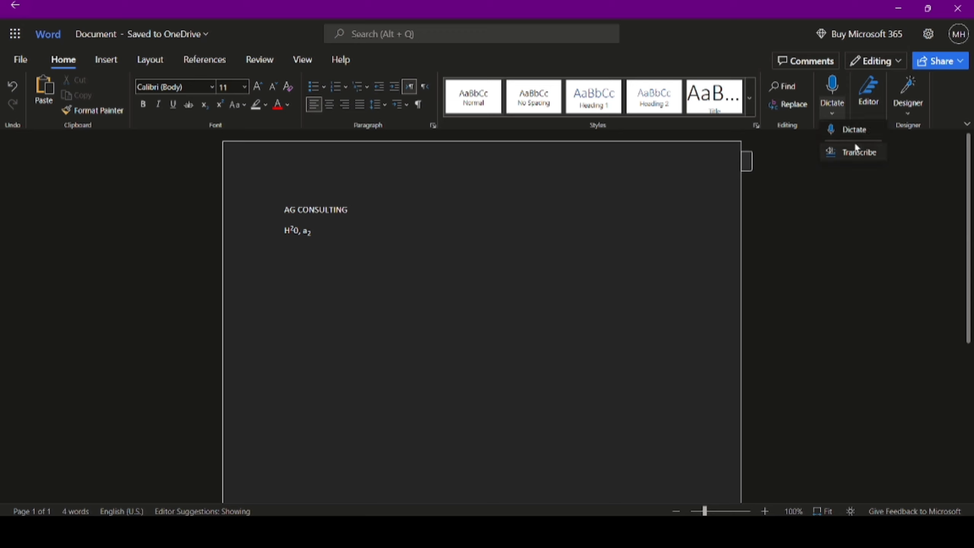
left_click(855, 130)
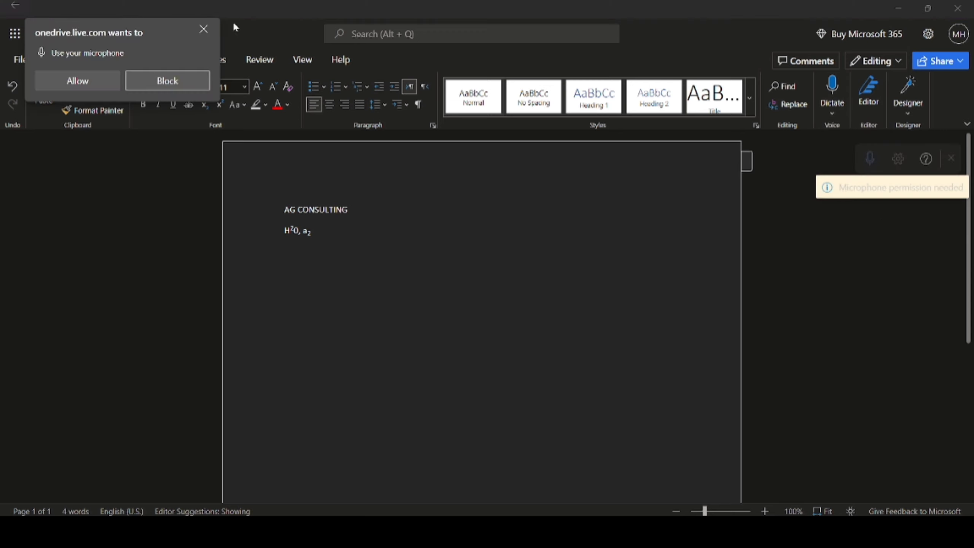
left_click(203, 30)
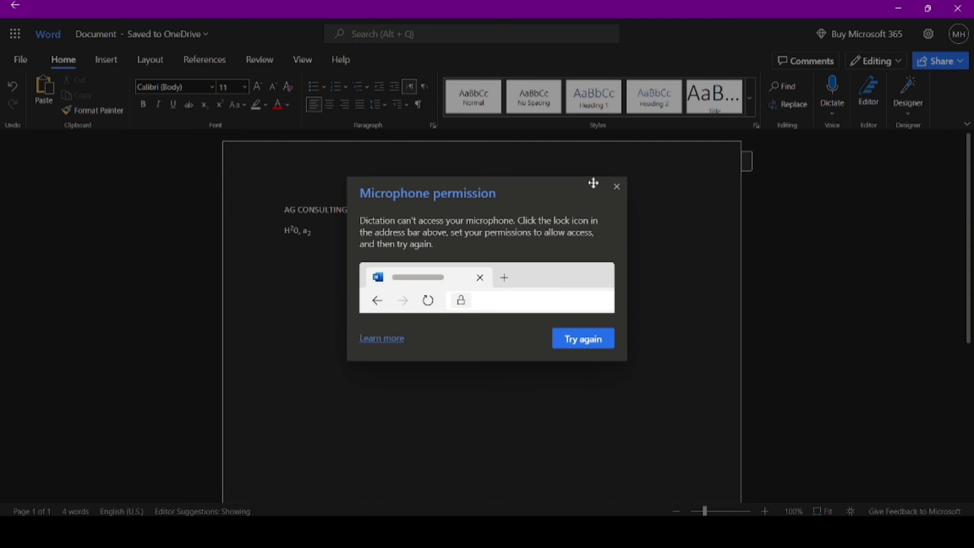
left_click(616, 187)
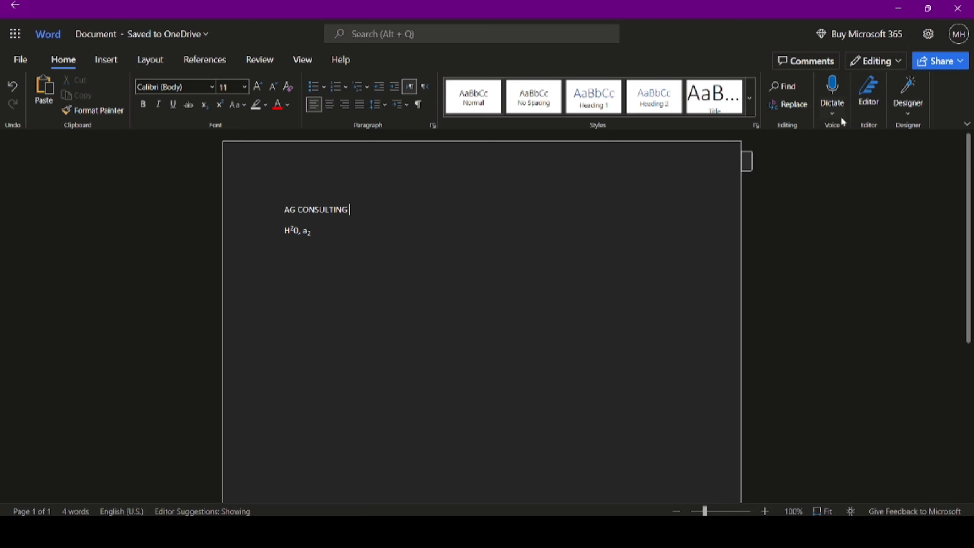
left_click(868, 96)
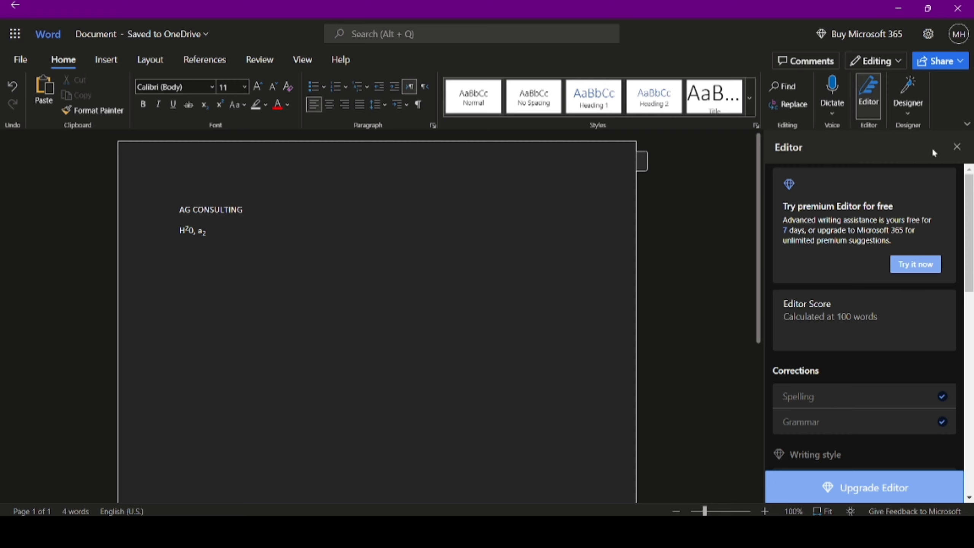
- Close the Editor pane, preview Designer, and browse the Office Add-ins on the Insert tab
left_click(956, 147)
left_click(910, 112)
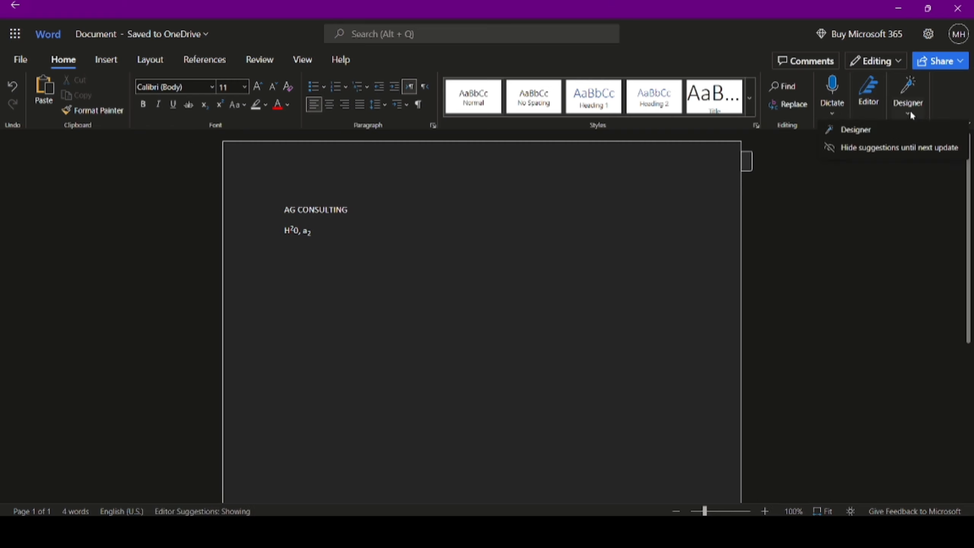
left_click(348, 194)
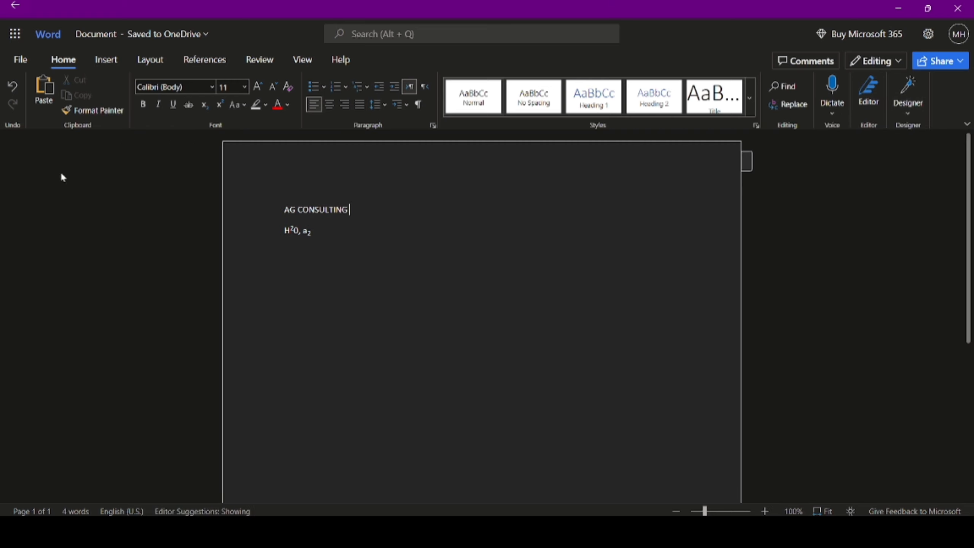
left_click(106, 60)
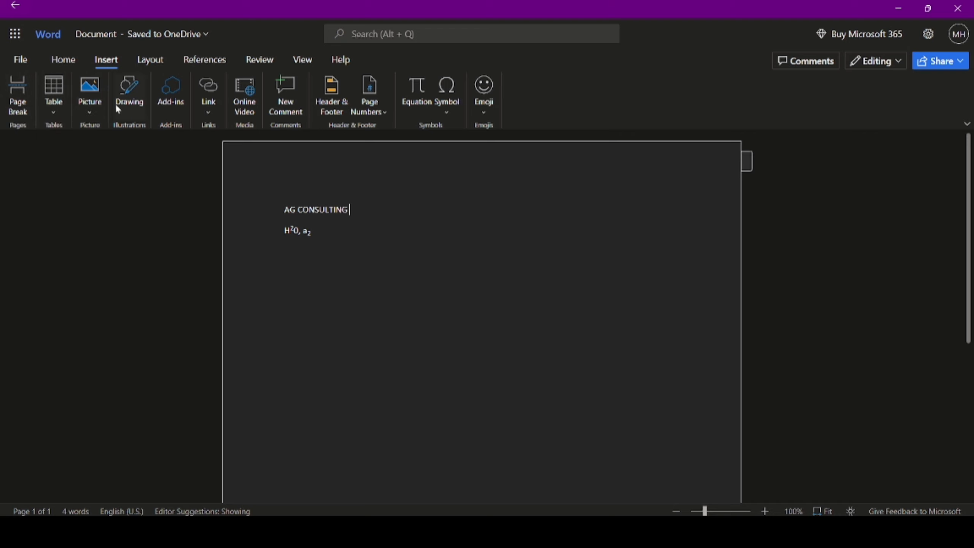
left_click(171, 107)
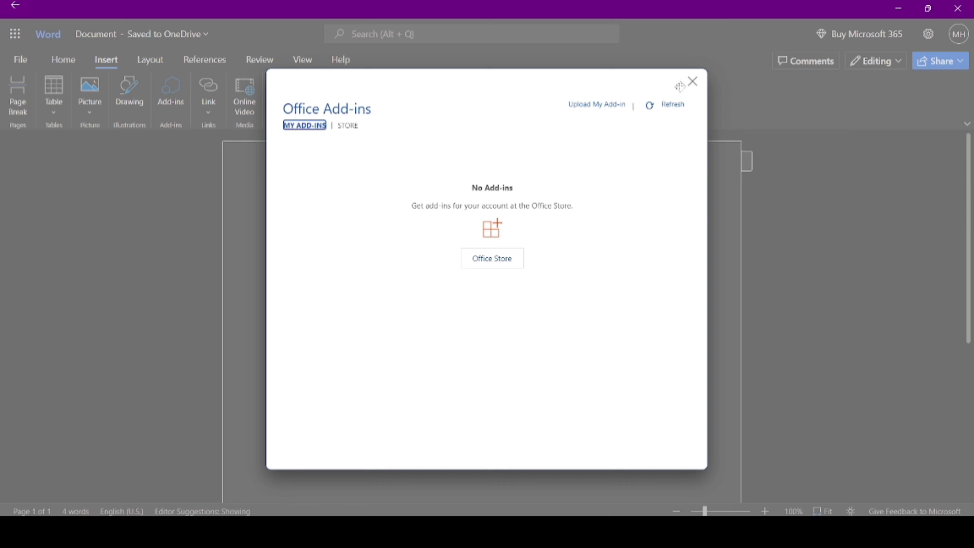
left_click(692, 85)
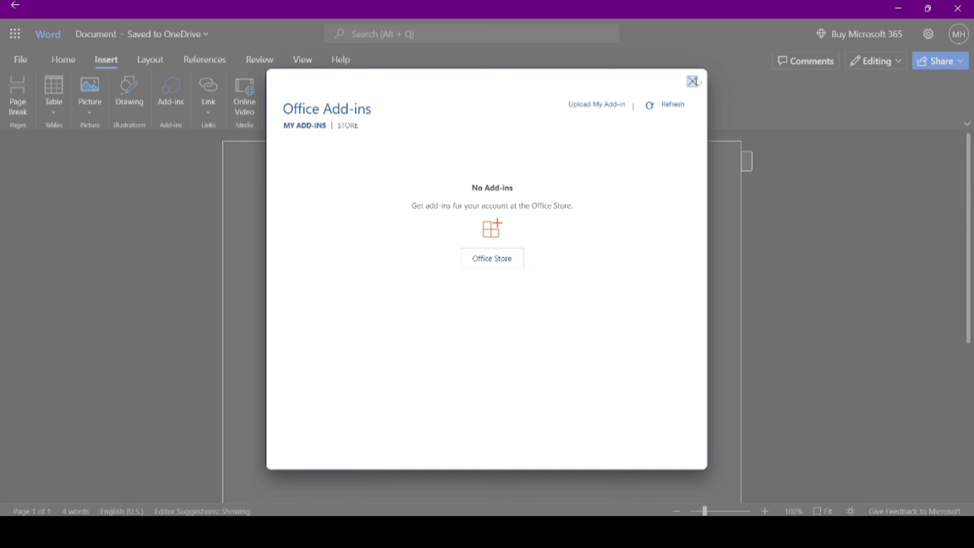
left_click(692, 81)
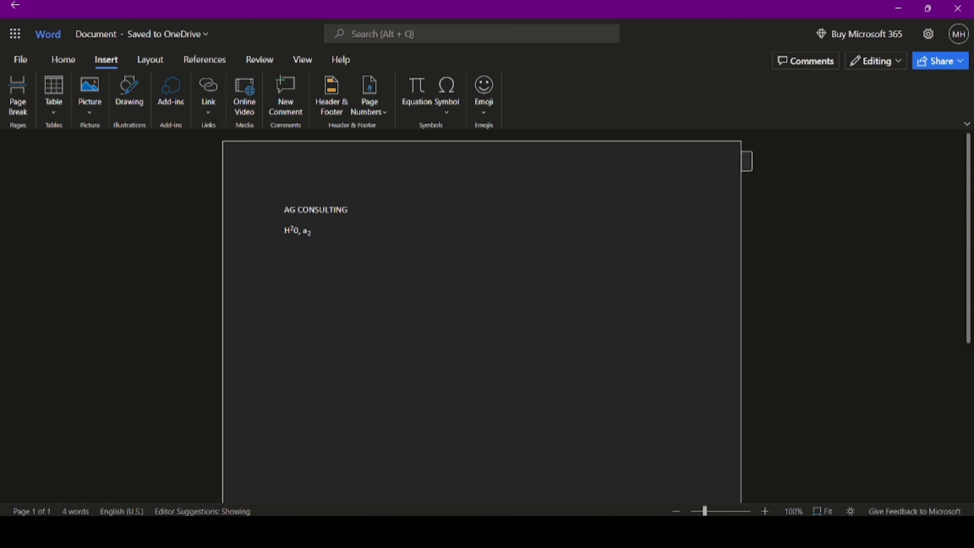
- Check the Link options and header/footer editing, then open Equation Tools
left_click(214, 108)
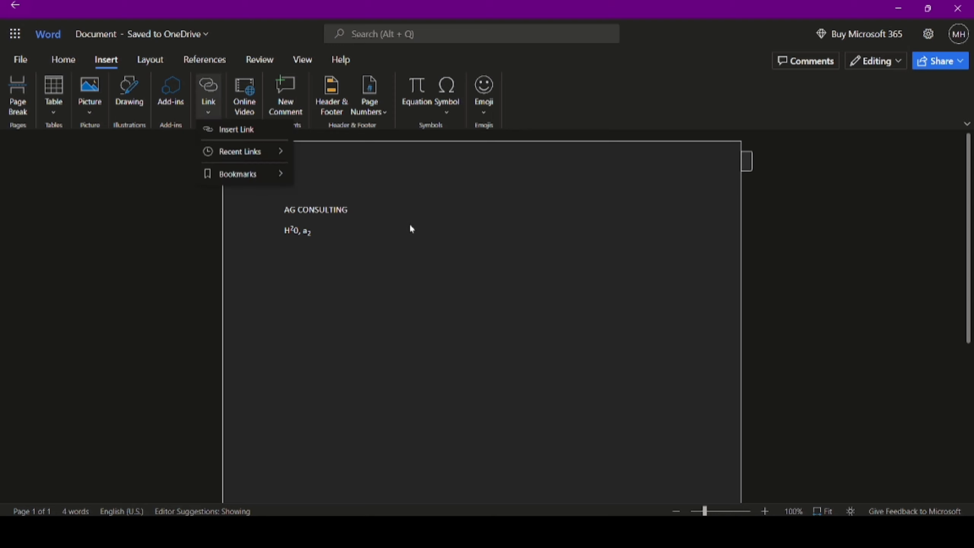
left_click(385, 223)
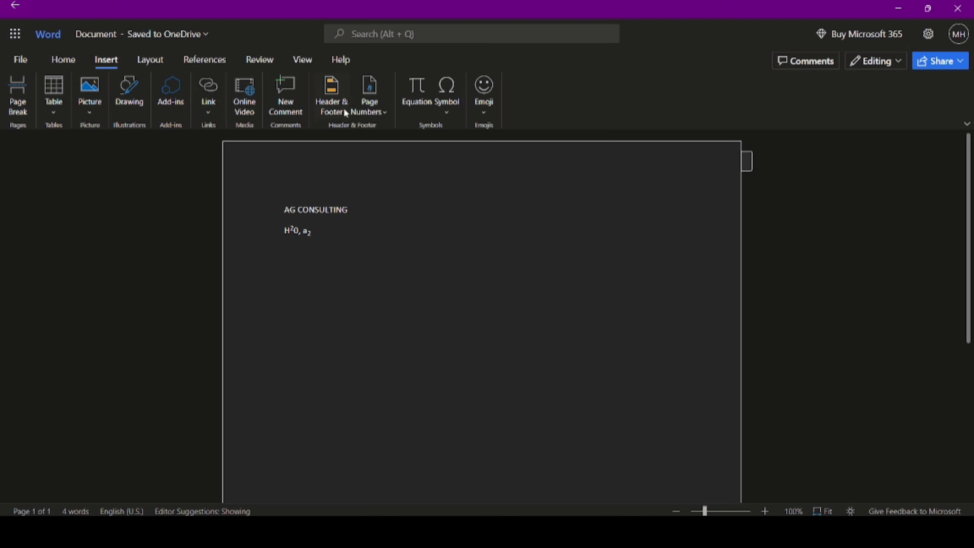
left_click(331, 98)
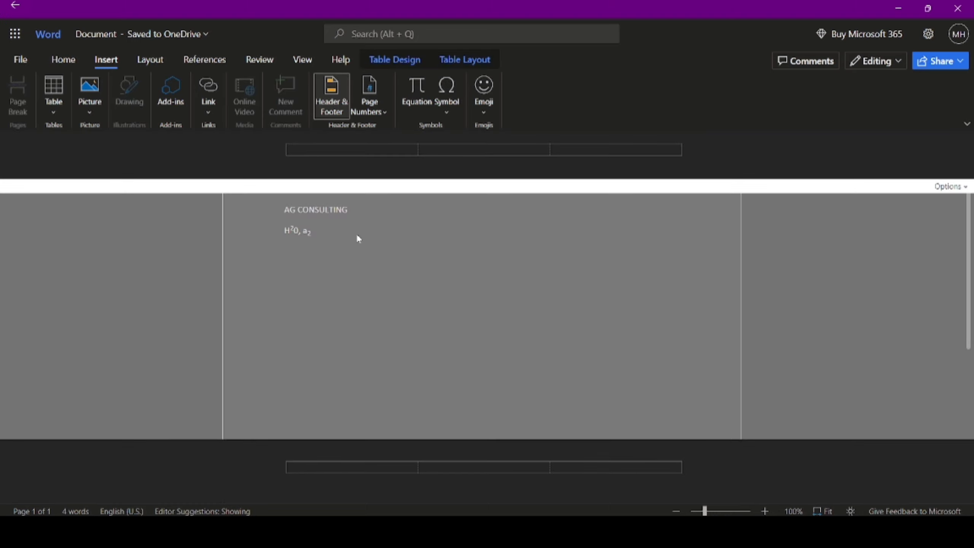
key("Escape")
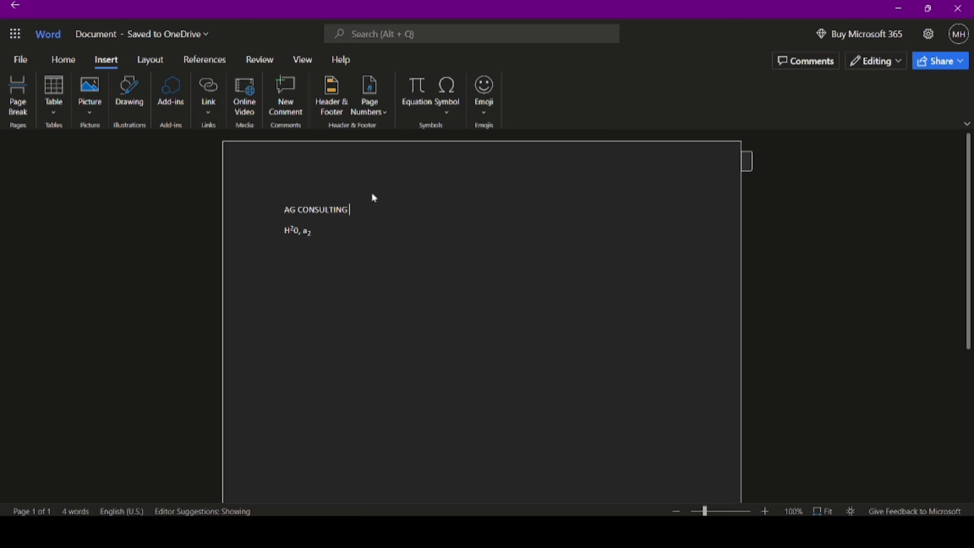
left_click(425, 82)
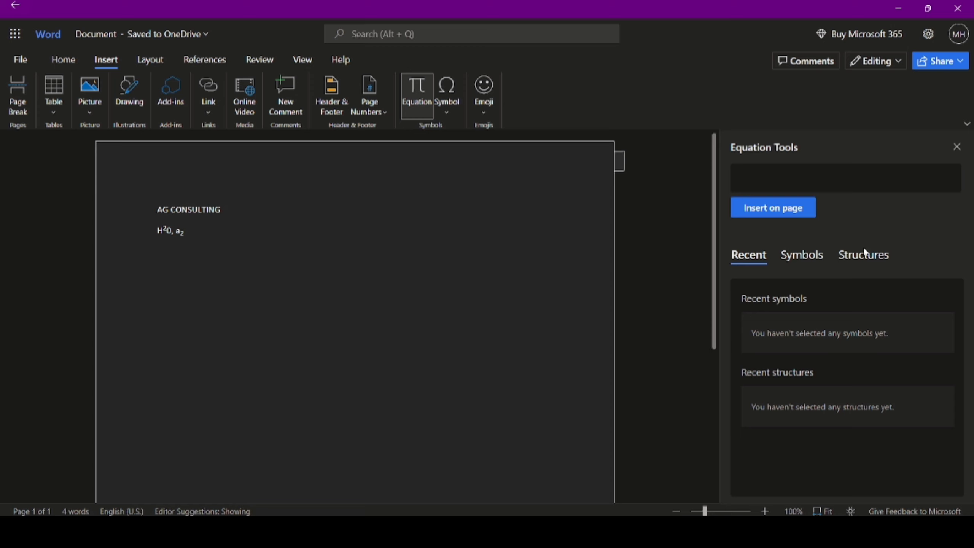
- Reopen Equation Tools to browse the Basic Math symbols, then close it
left_click(957, 147)
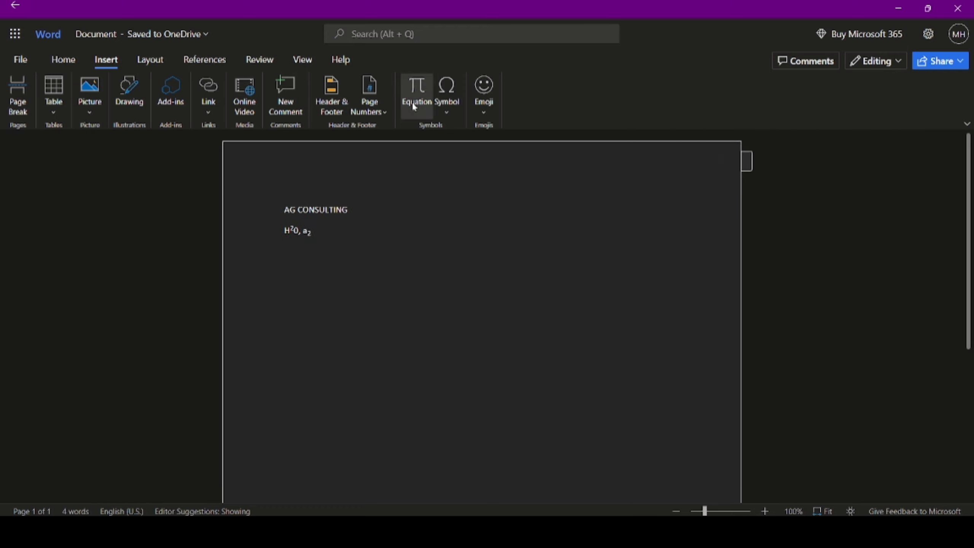
left_click(413, 103)
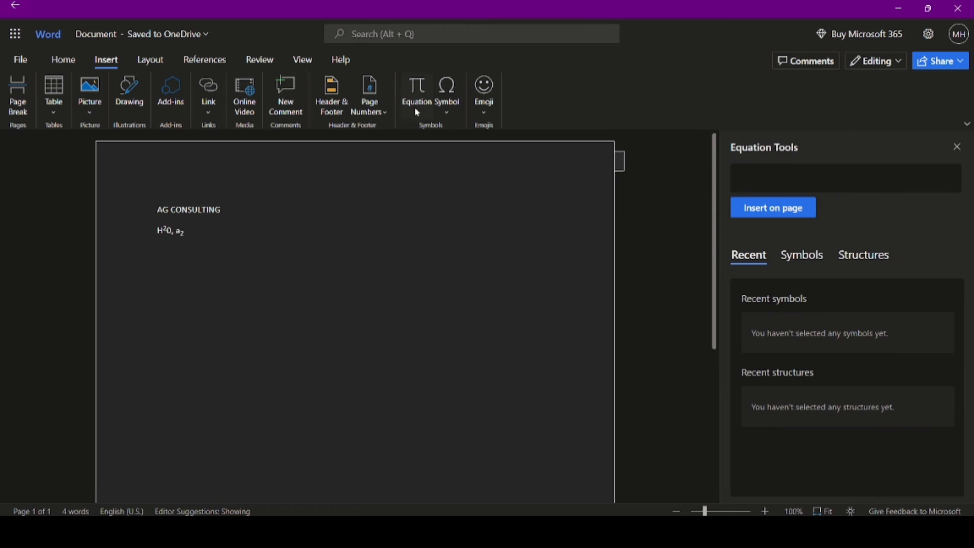
left_click(813, 256)
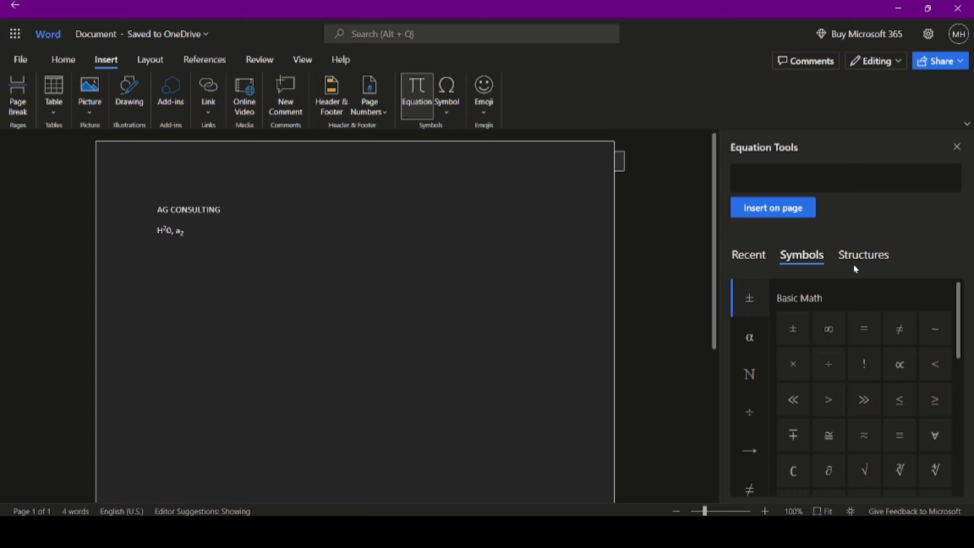
scroll(865, 383, "down", 1)
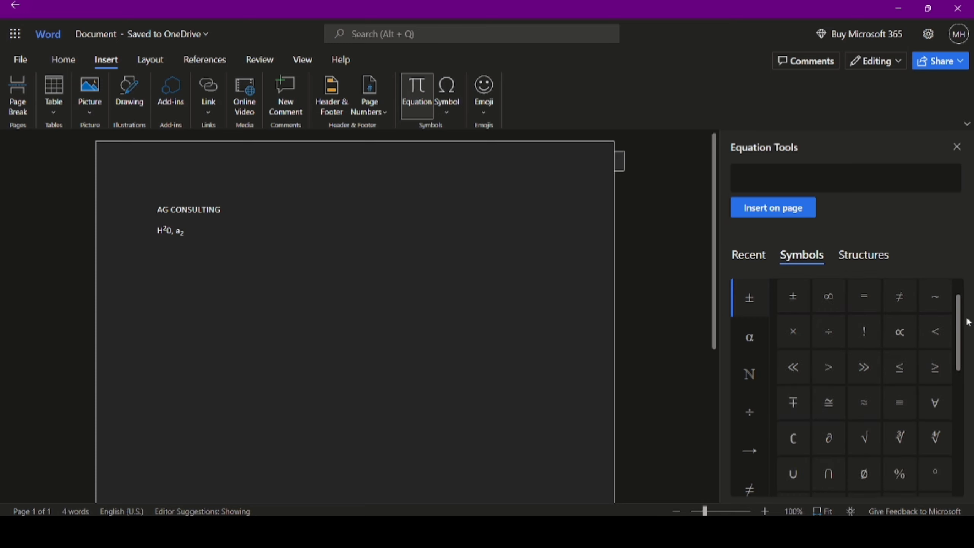
left_click(956, 147)
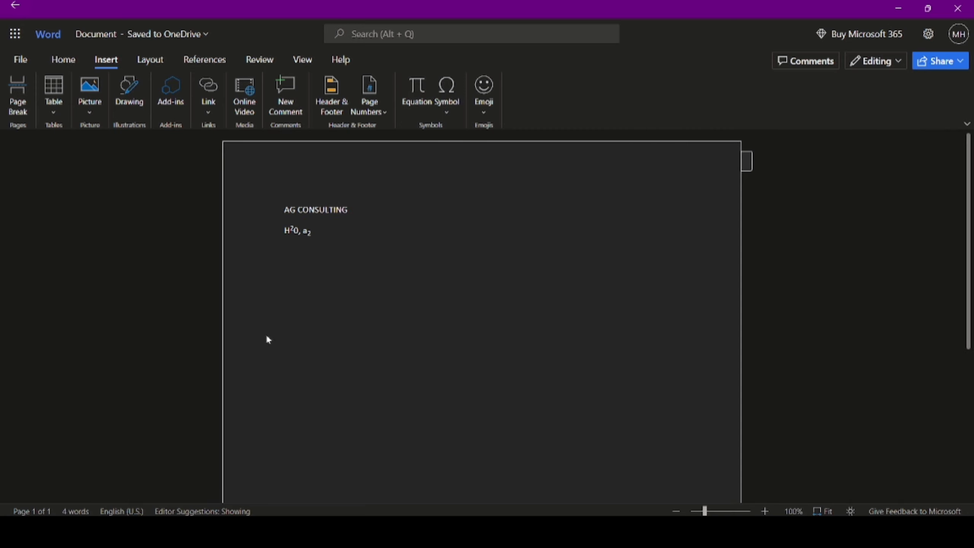
- Glance at the emoji choices, then show the Layout indent and spacing settings
left_click(489, 109)
left_click(410, 208)
left_click(155, 61)
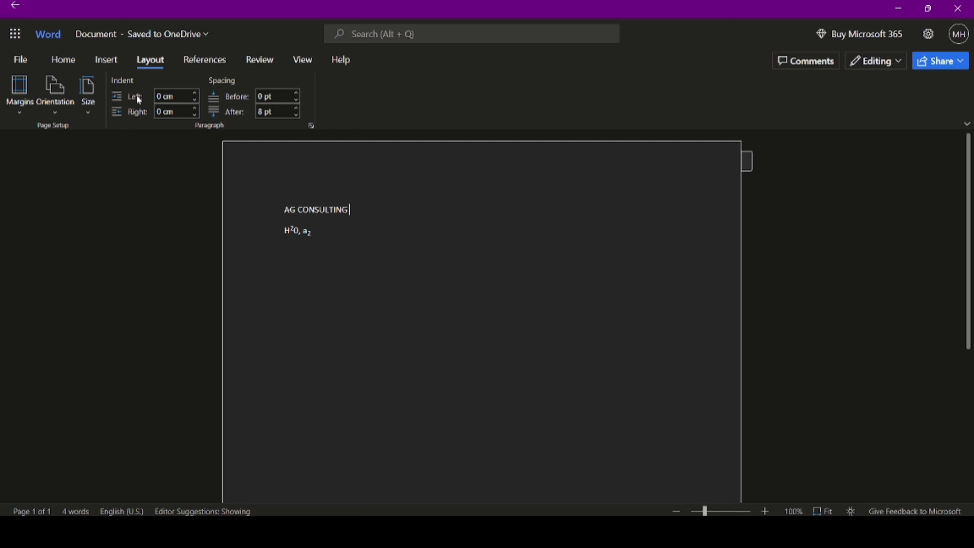
- Look over the References tab features, then switch to the Review tab
left_click(199, 58)
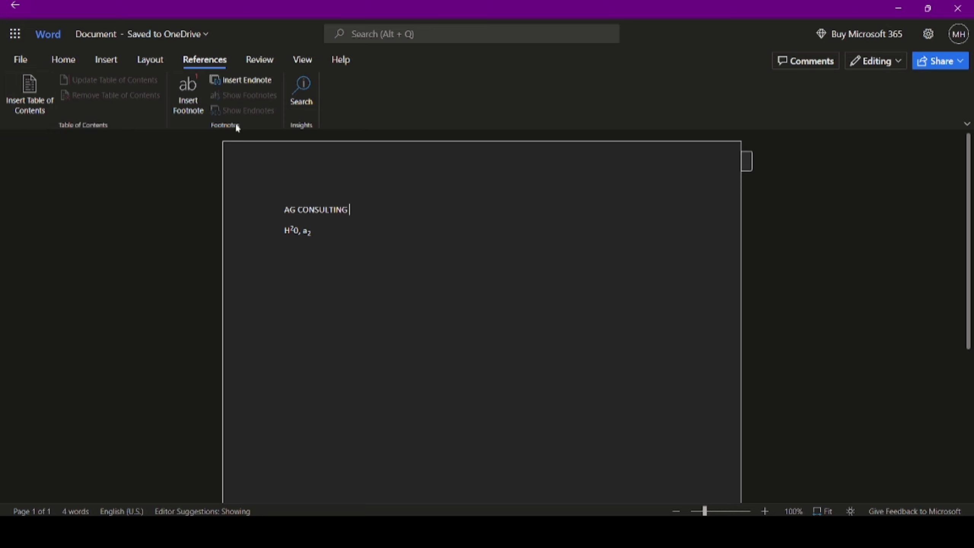
left_click(263, 59)
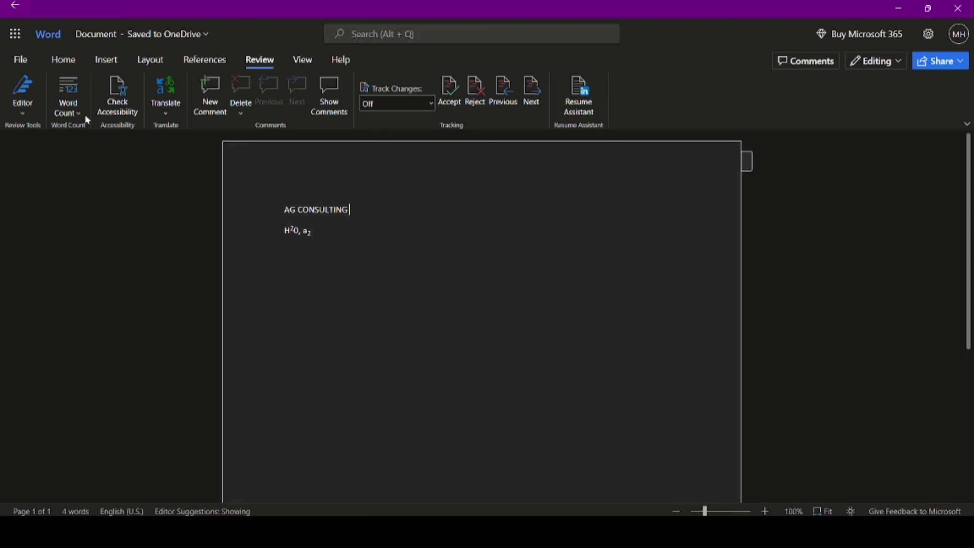
- Run Check Accessibility, finding no errors, and peek at the Translate options
left_click(116, 113)
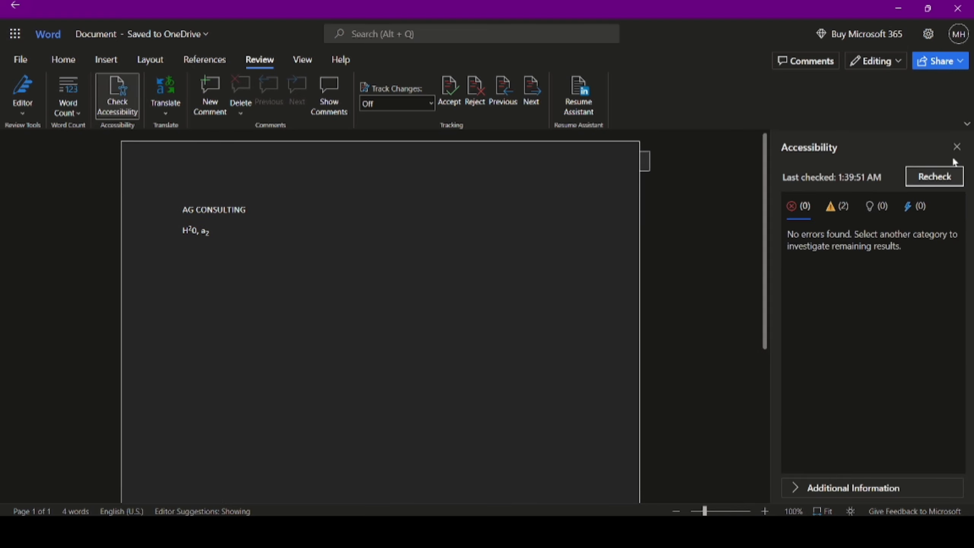
left_click(956, 147)
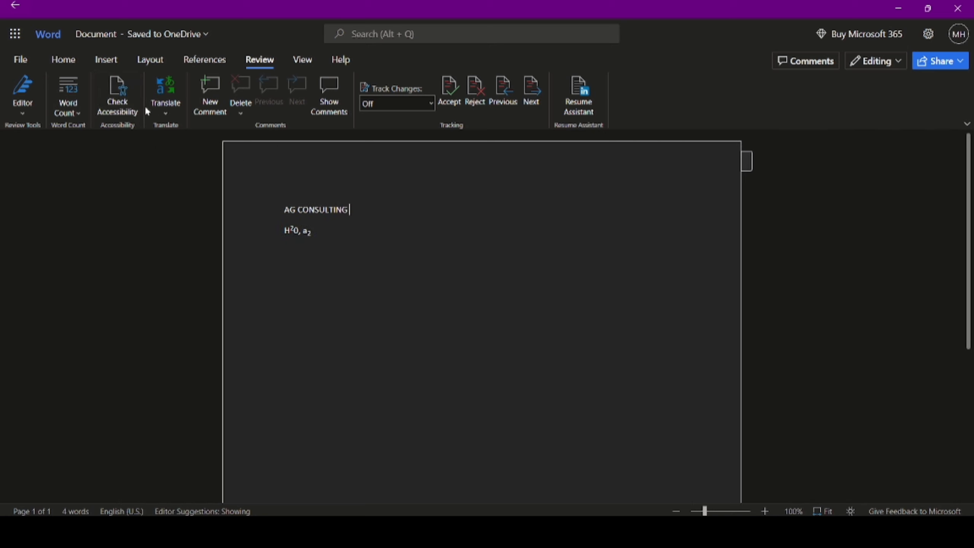
left_click(170, 115)
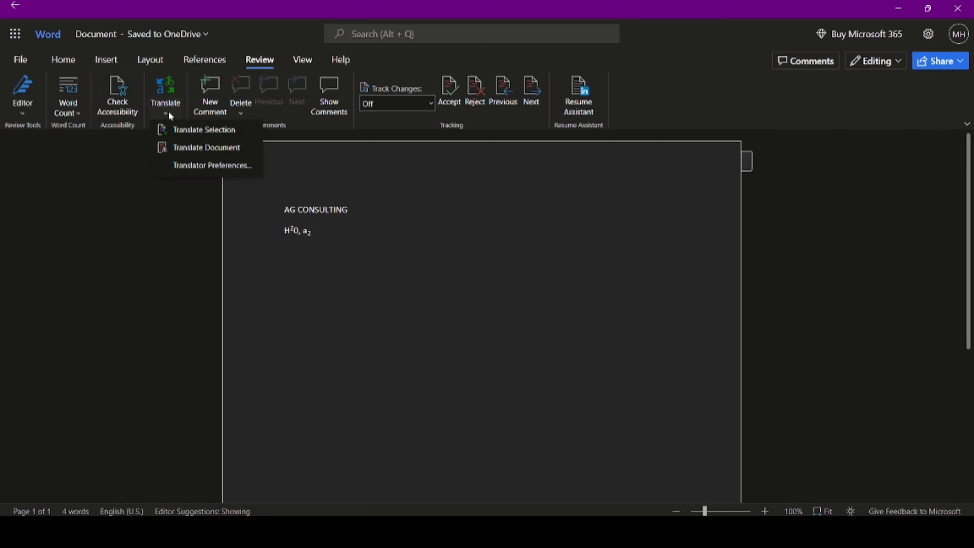
left_click(169, 112)
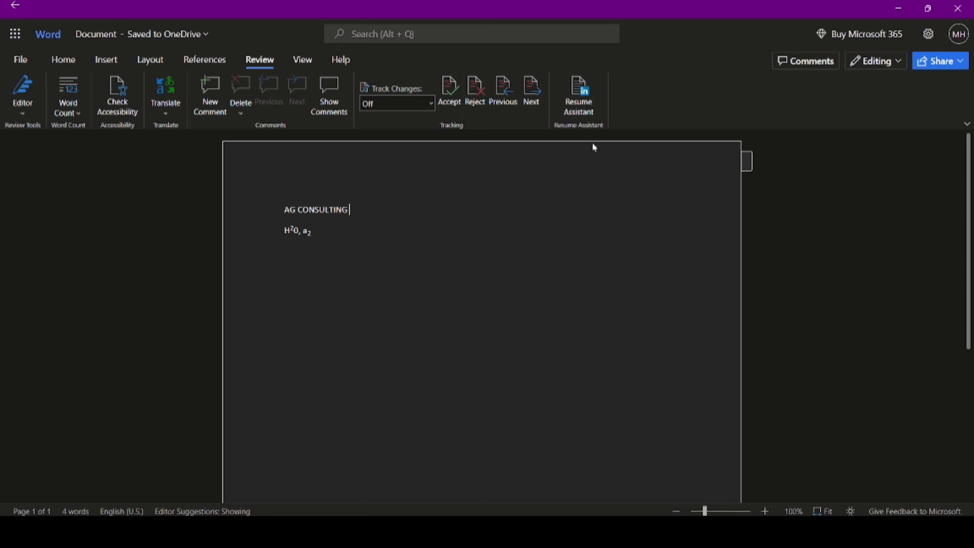
- Open and close the Resume Assistant, then show the View tab options
left_click(571, 95)
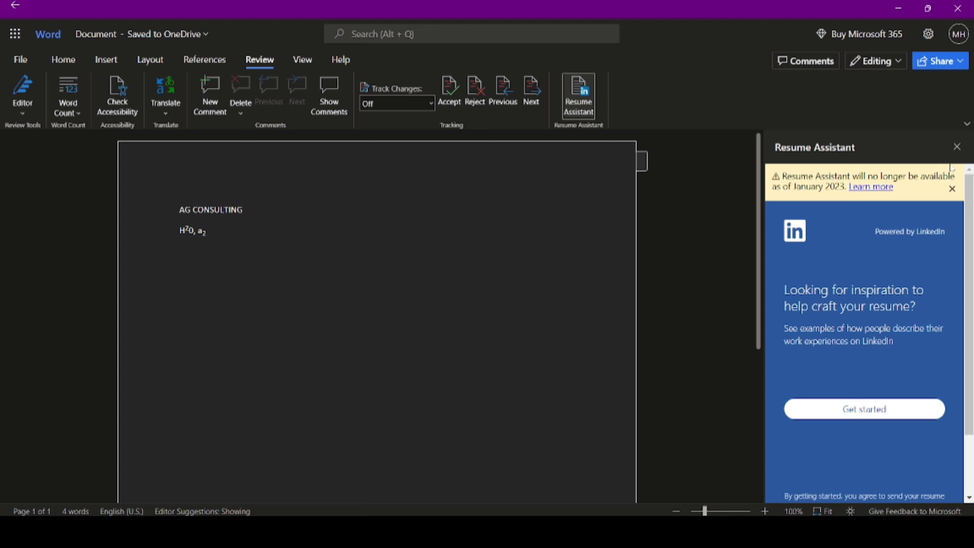
left_click(957, 146)
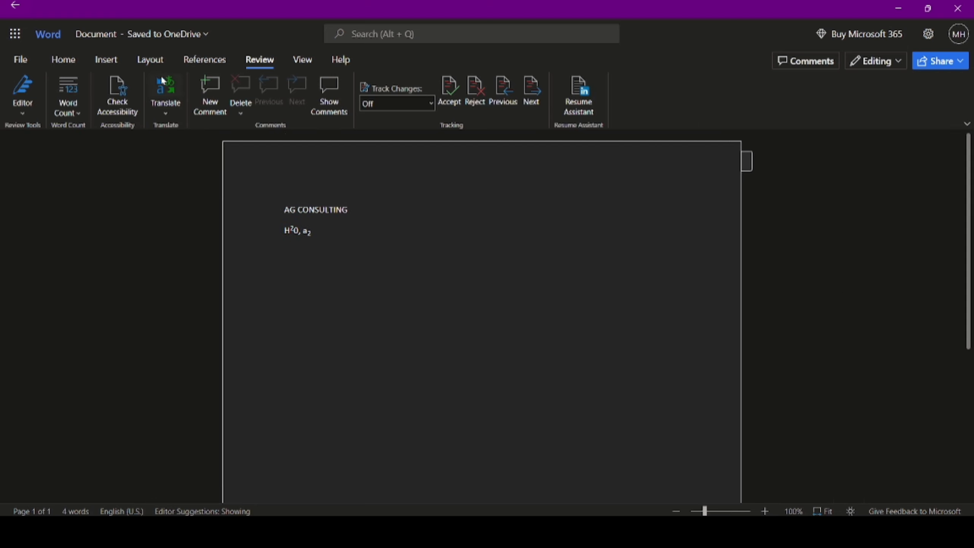
left_click(301, 61)
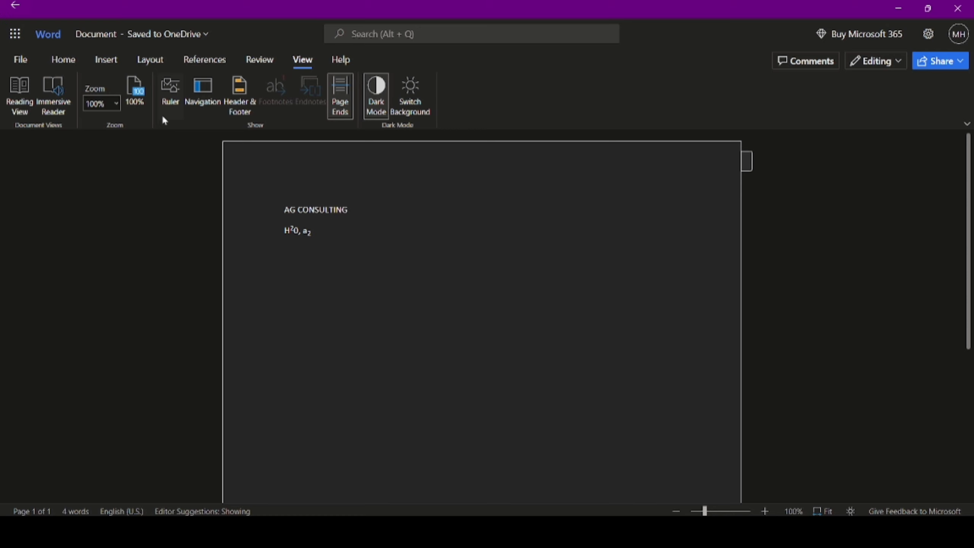
- Turn on the ruler and drag the indent markers to give AG CONSULTING a slight first-line indent
left_click(178, 88)
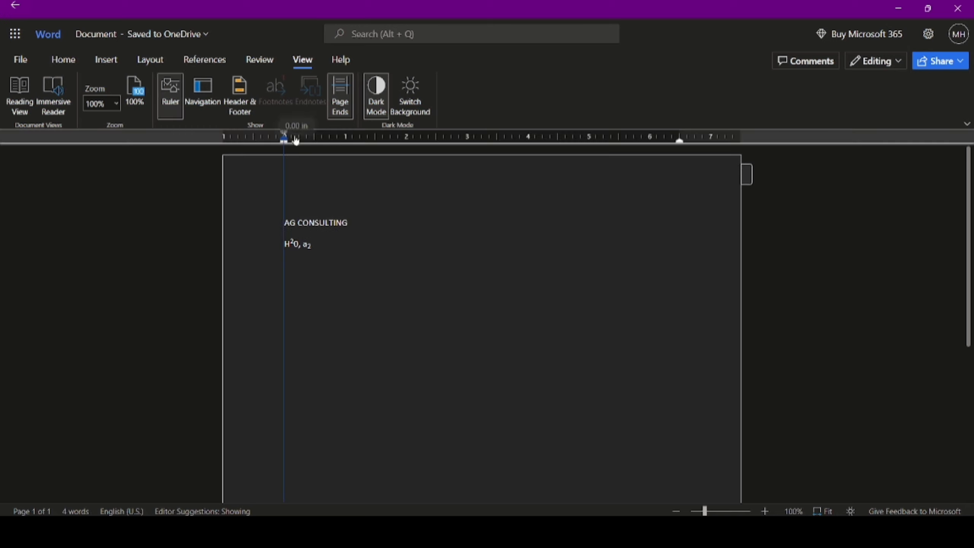
left_click_drag(284, 139, 350, 141)
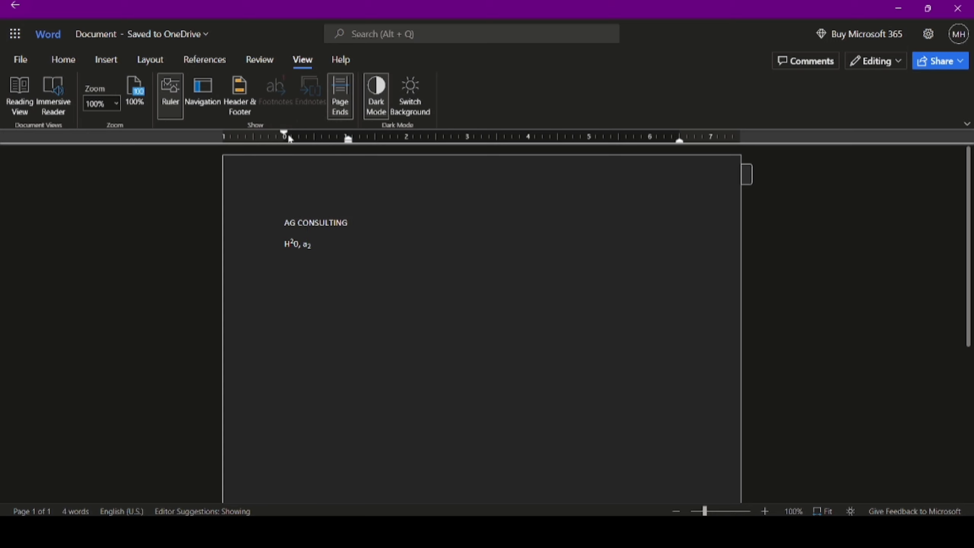
left_click_drag(284, 133, 364, 134)
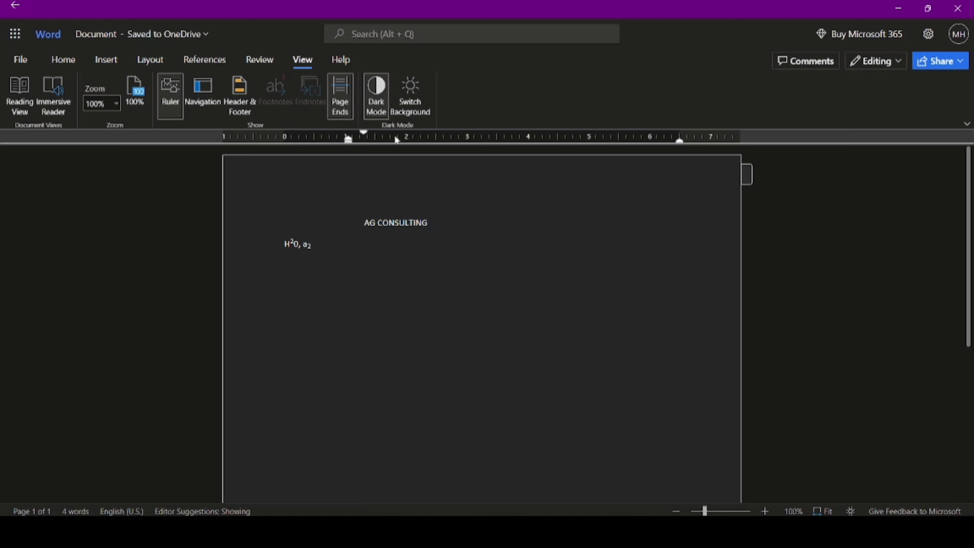
left_click_drag(347, 139, 288, 144)
left_click_drag(358, 137, 288, 142)
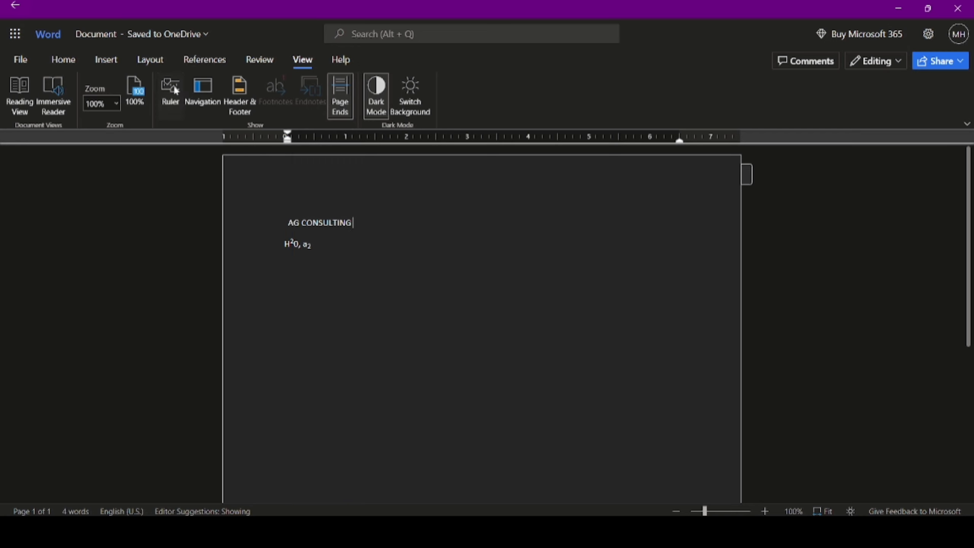
- Toggle the Navigation pane, header and footer, and dark mode, ending in dark mode
left_click(202, 94)
left_click(238, 111)
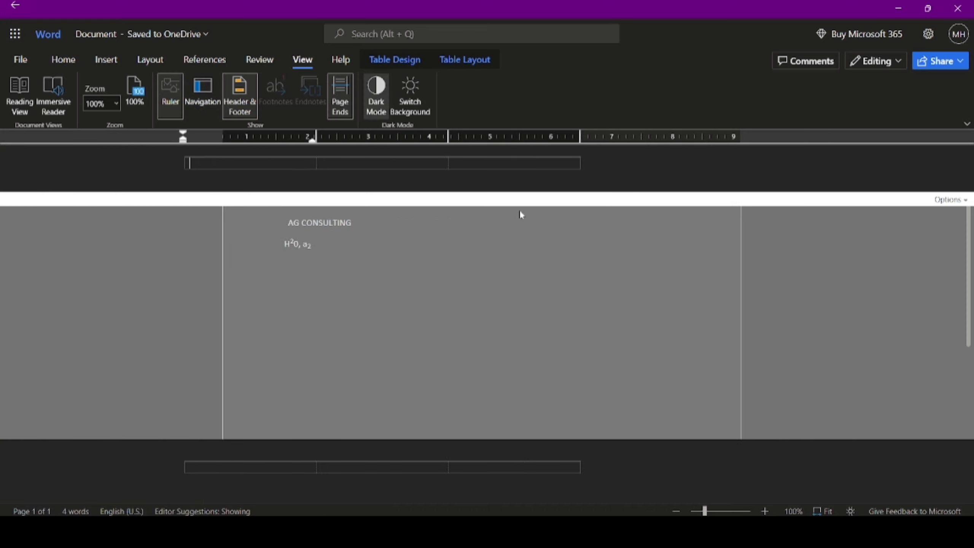
left_click(375, 94)
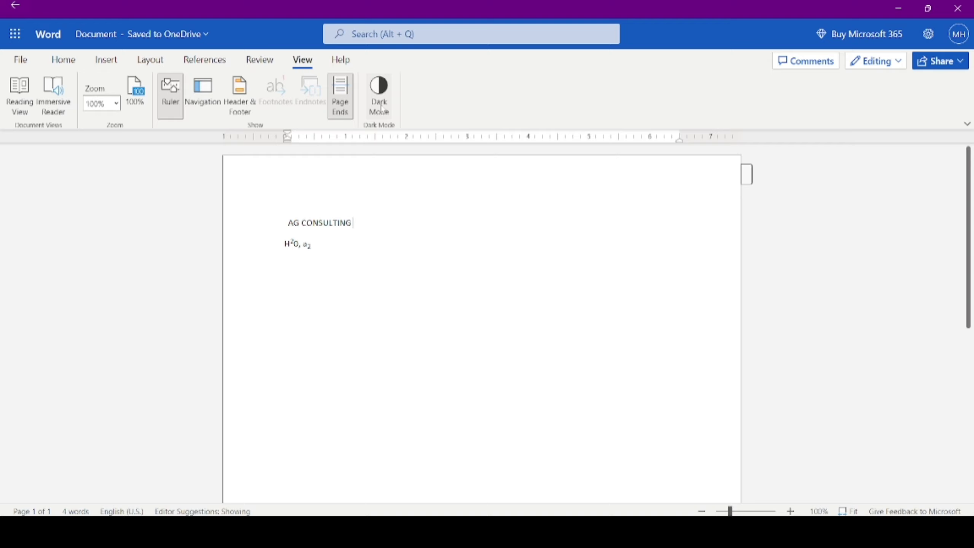
left_click(378, 92)
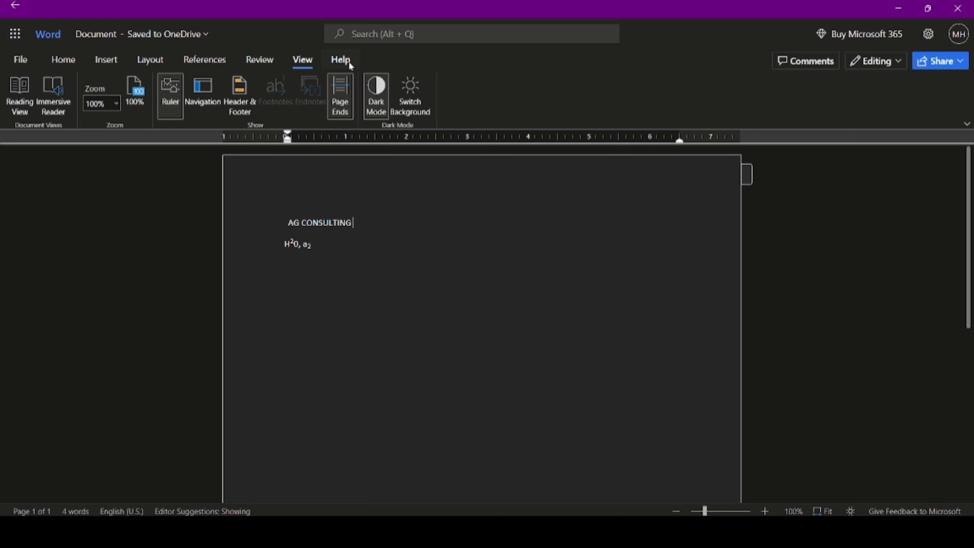
left_click(341, 82)
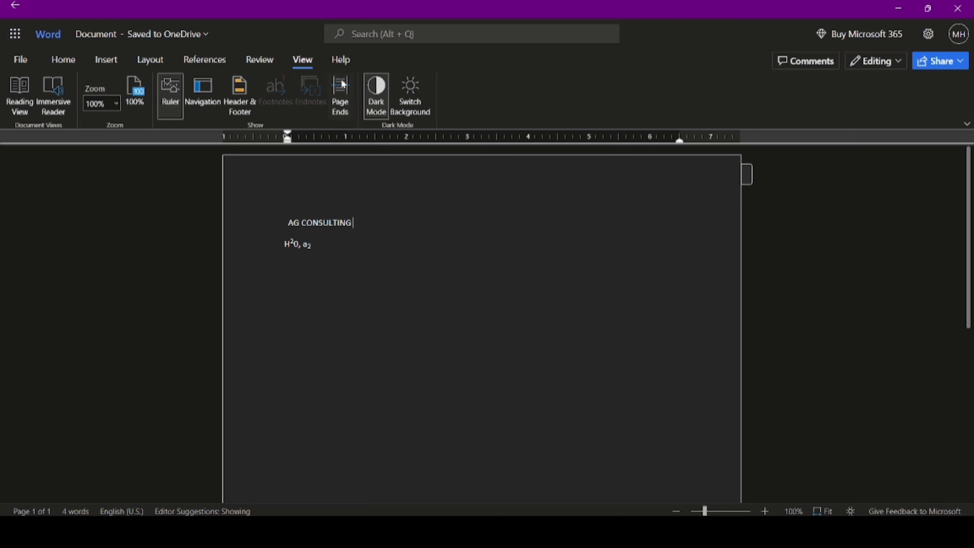